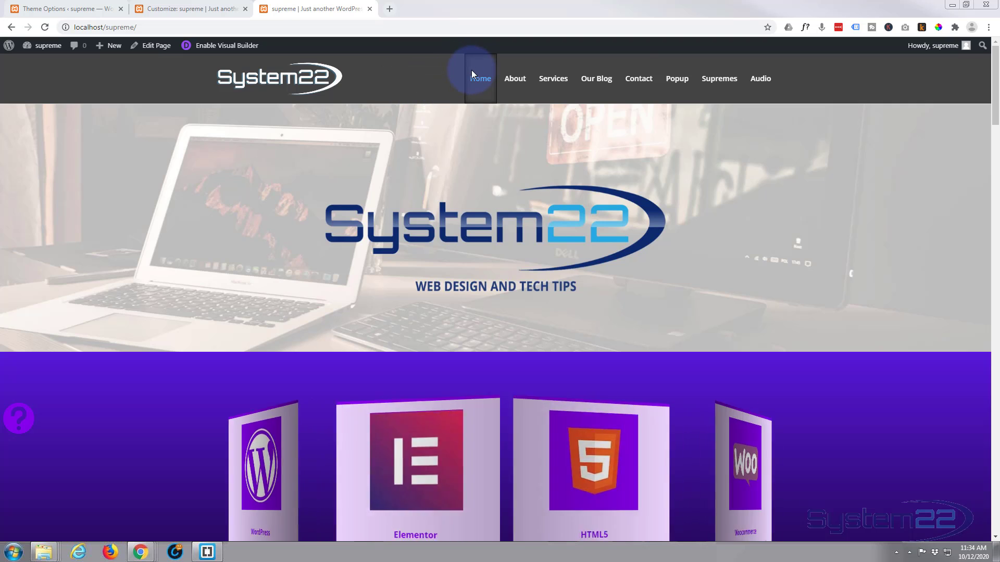
# - View the Audio page from the site menu, then return to the Divi Theme Options tab
pyautogui.click(762, 81)
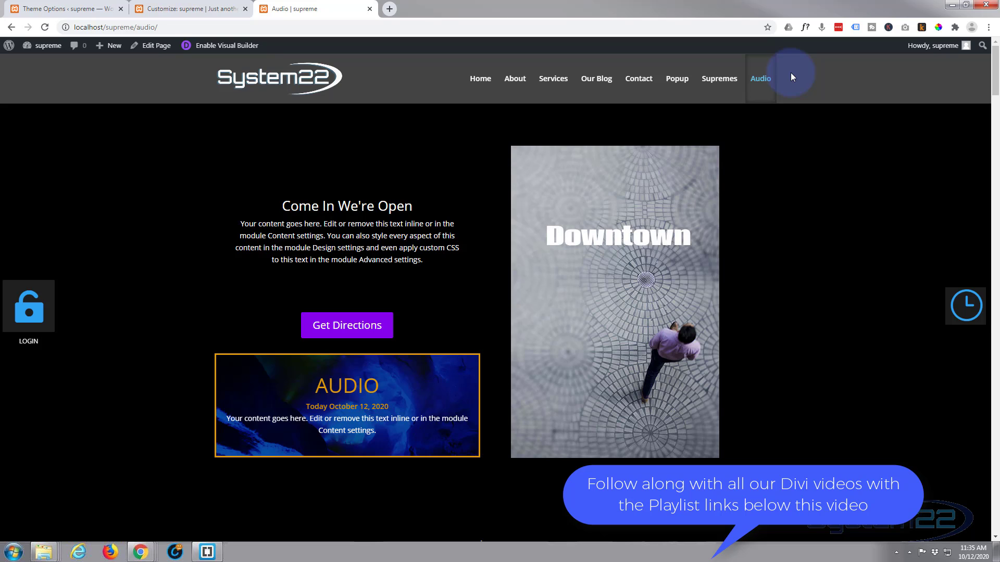
pyautogui.click(68, 8)
# - Empty the Divi Custom CSS box and save the changes
pyautogui.scroll(-3, 458, 368)
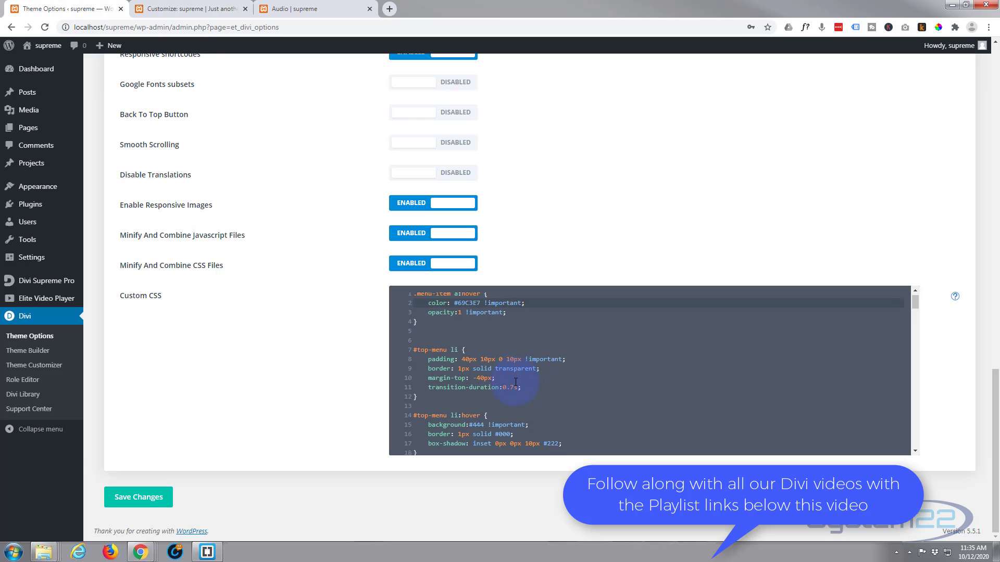
pyautogui.scroll(3, 410, 351)
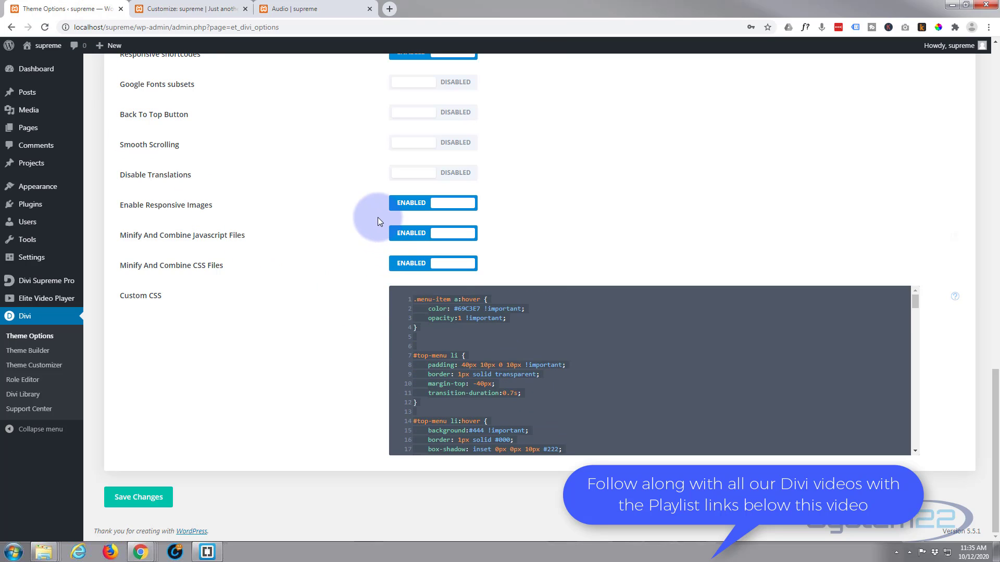
pyautogui.hotkey('ctrl', 'z')
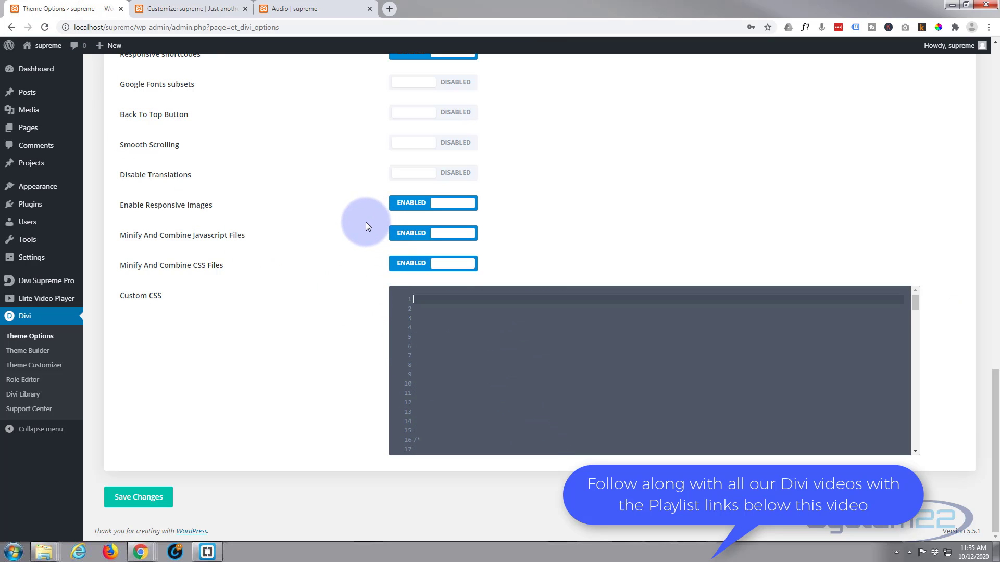
pyautogui.click(124, 503)
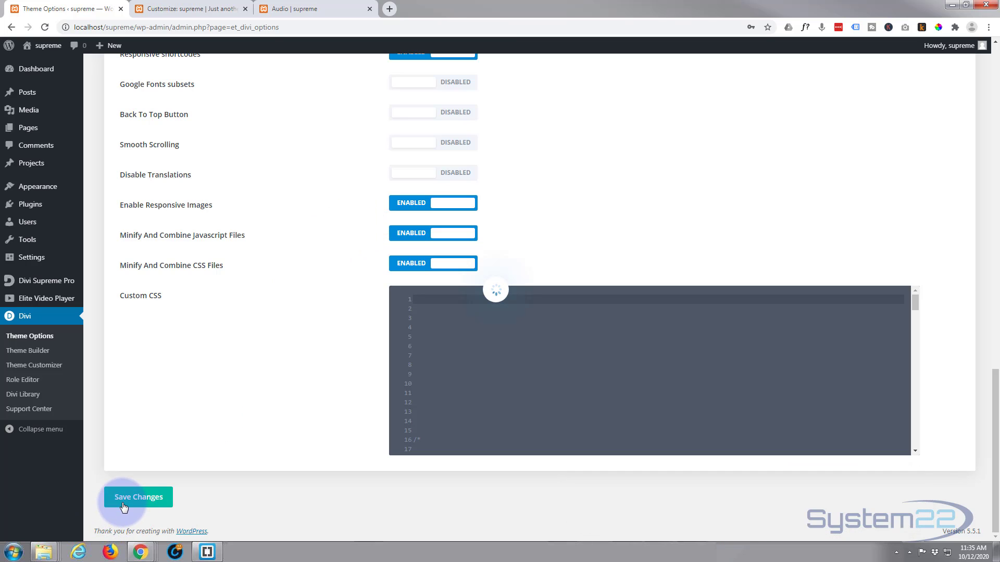
# - Reload the Audio page to see the unstyled menu, then bring up the Customizer
pyautogui.click(302, 9)
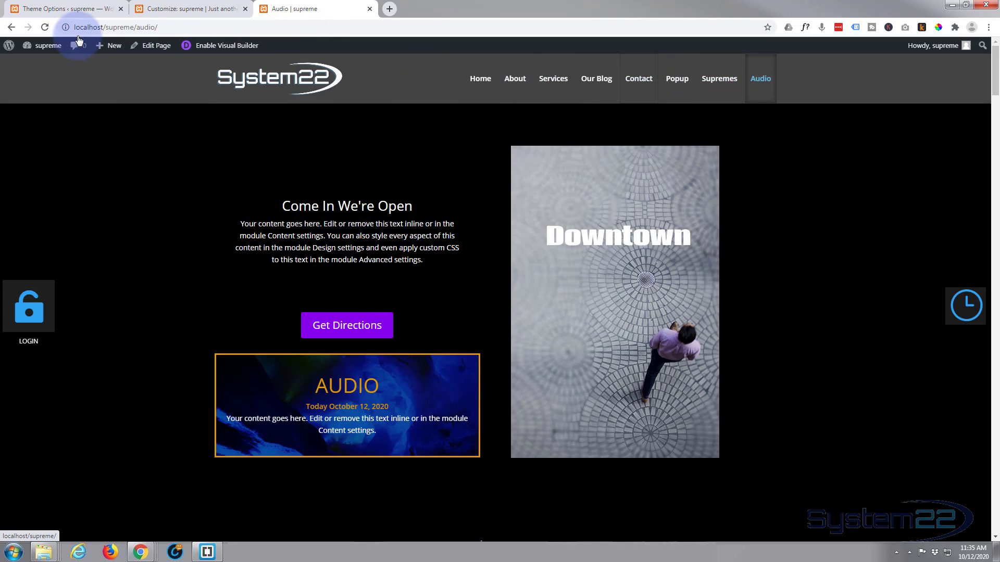
pyautogui.click(44, 27)
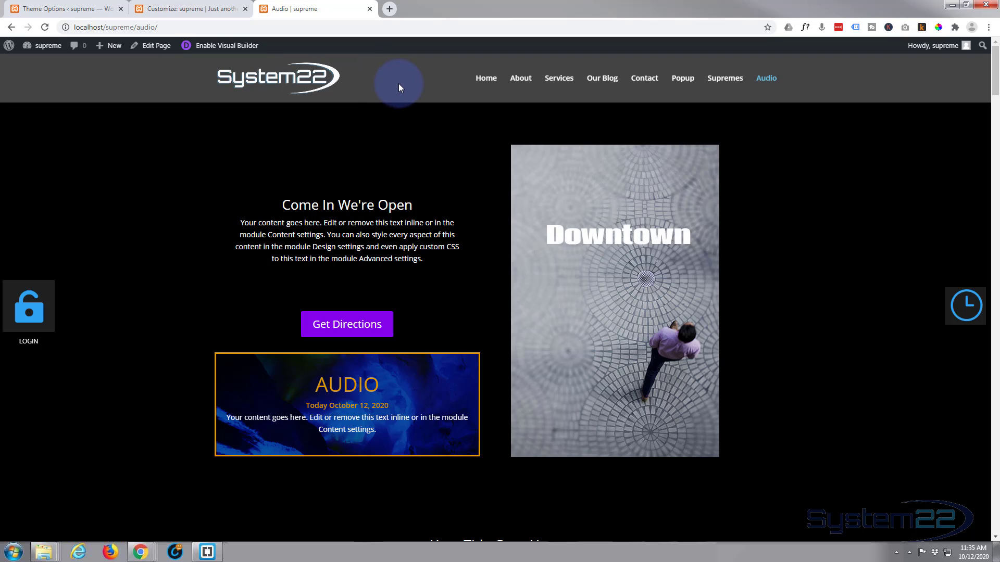
pyautogui.click(176, 9)
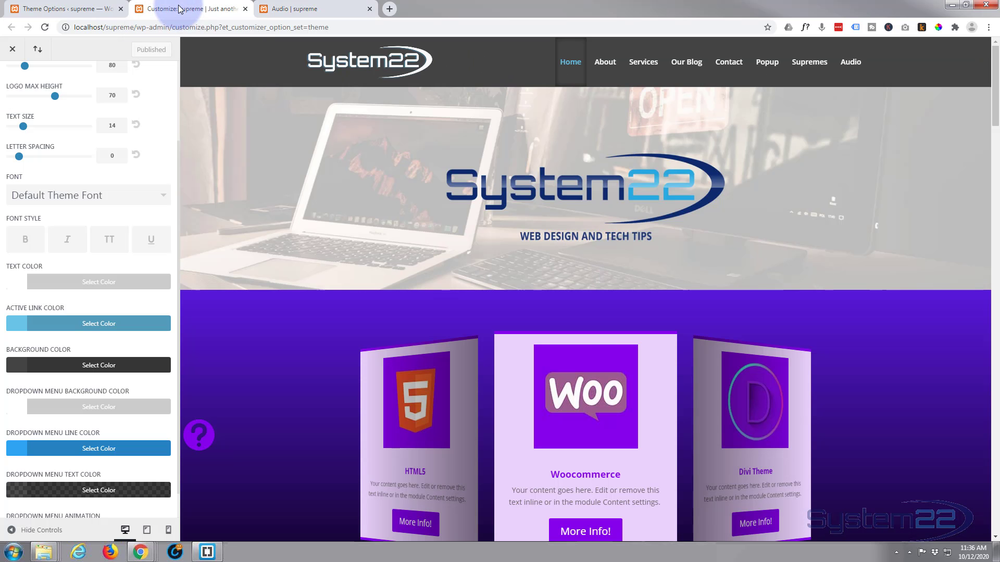
# - Glance at Theme Options, then reach the Customizer's Header & Navigation Primary Menu Bar settings
pyautogui.click(42, 9)
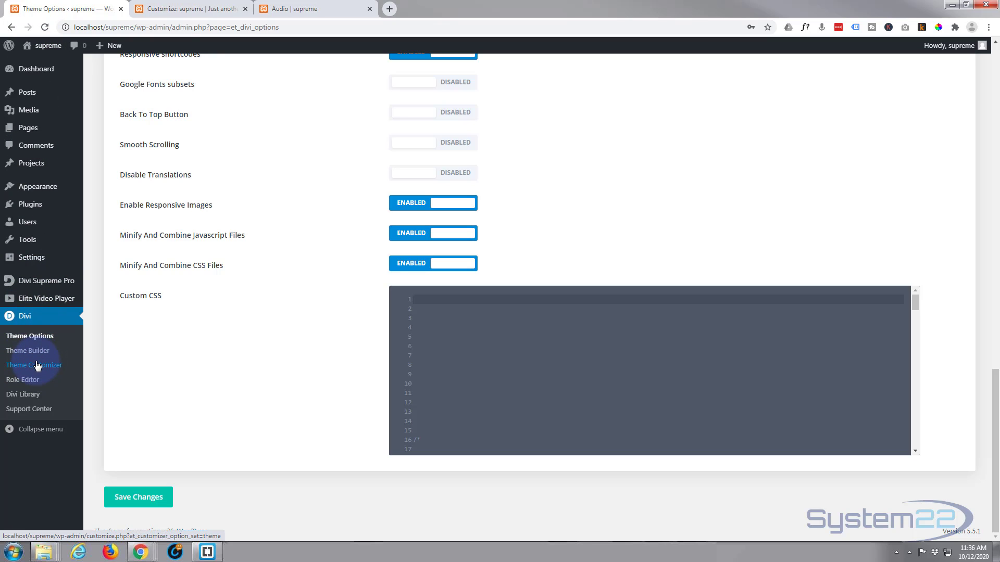
pyautogui.moveTo(58, 187)
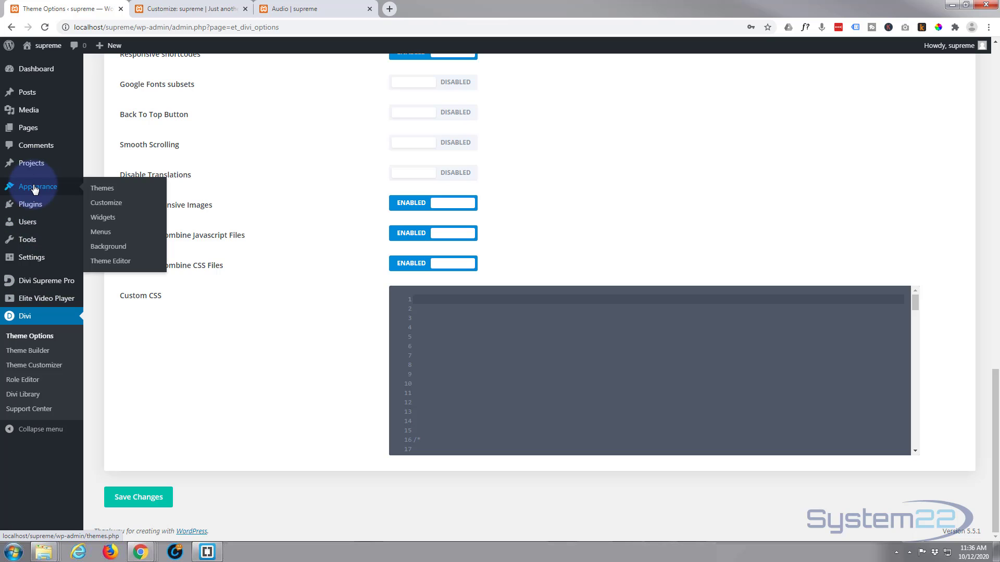
pyautogui.click(183, 8)
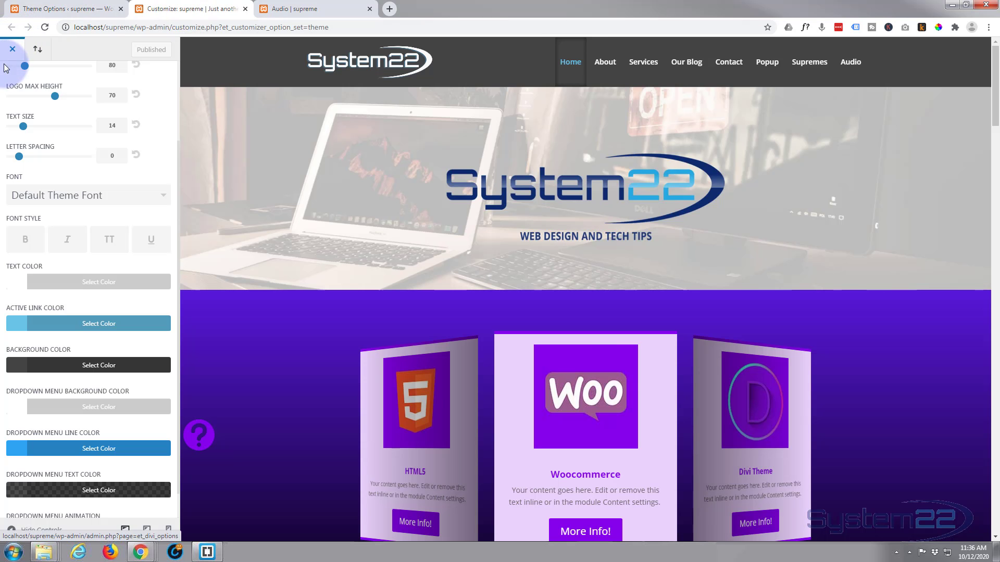
pyautogui.scroll(2, 9, 77)
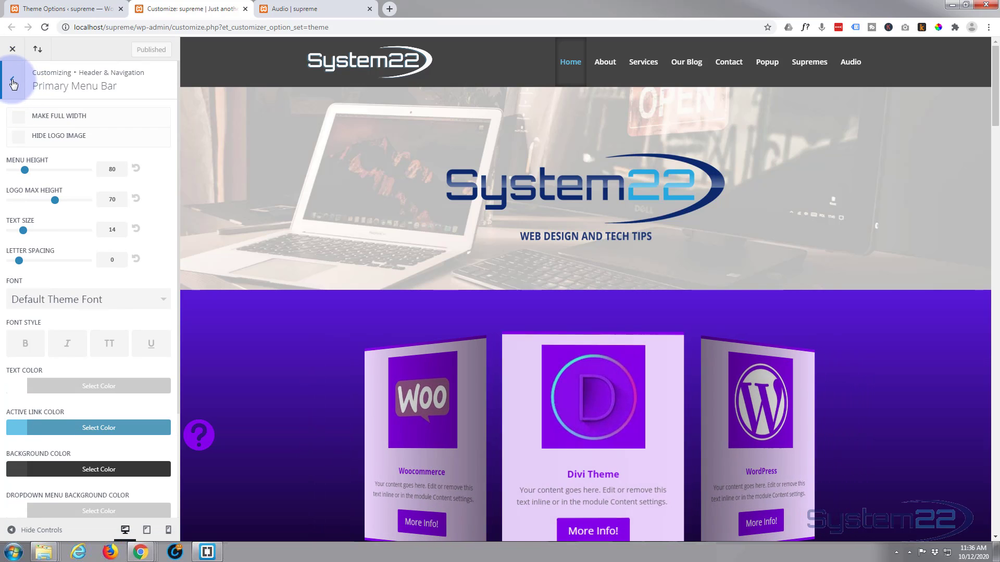
pyautogui.click(10, 78)
pyautogui.click(83, 140)
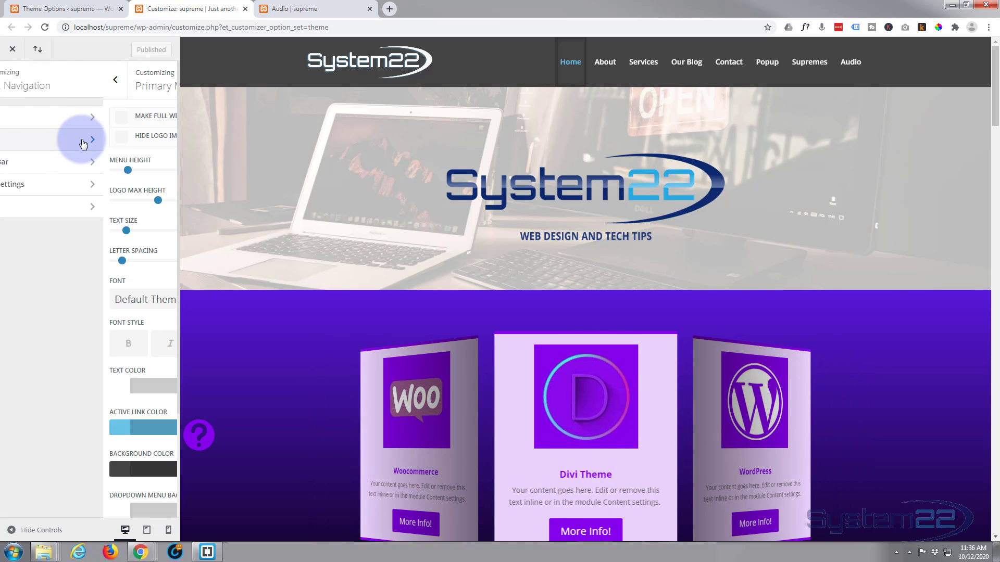
pyautogui.scroll(-2, 83, 354)
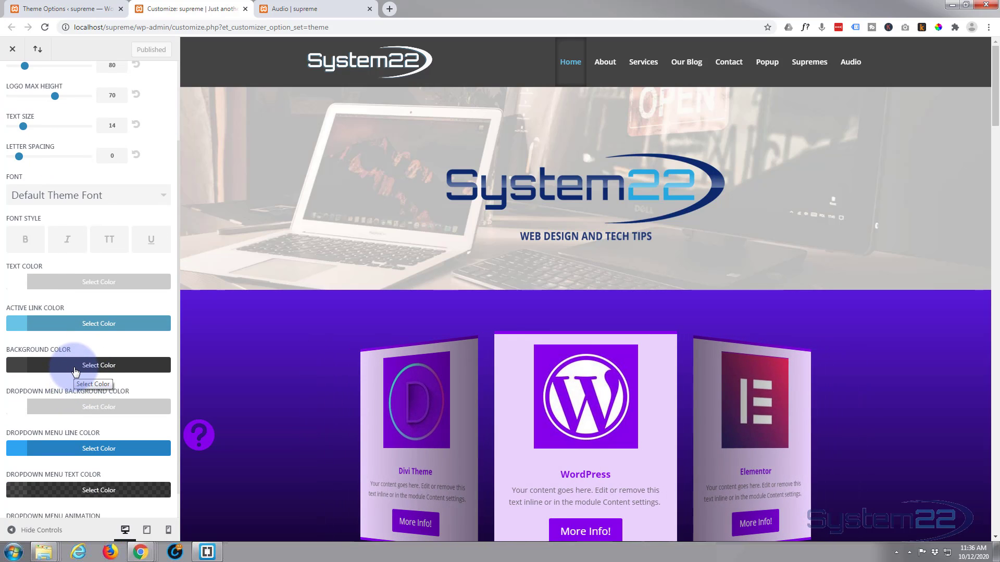
# - Check background #444444 and active link #69c3e7, view Fixed Navigation Settings, then return to Audio
pyautogui.click(75, 371)
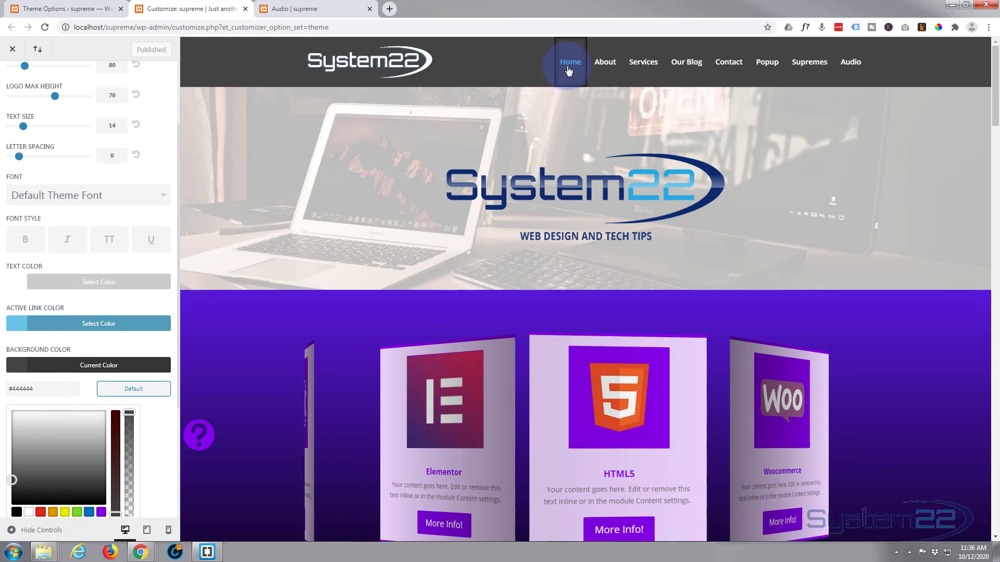
pyautogui.click(108, 329)
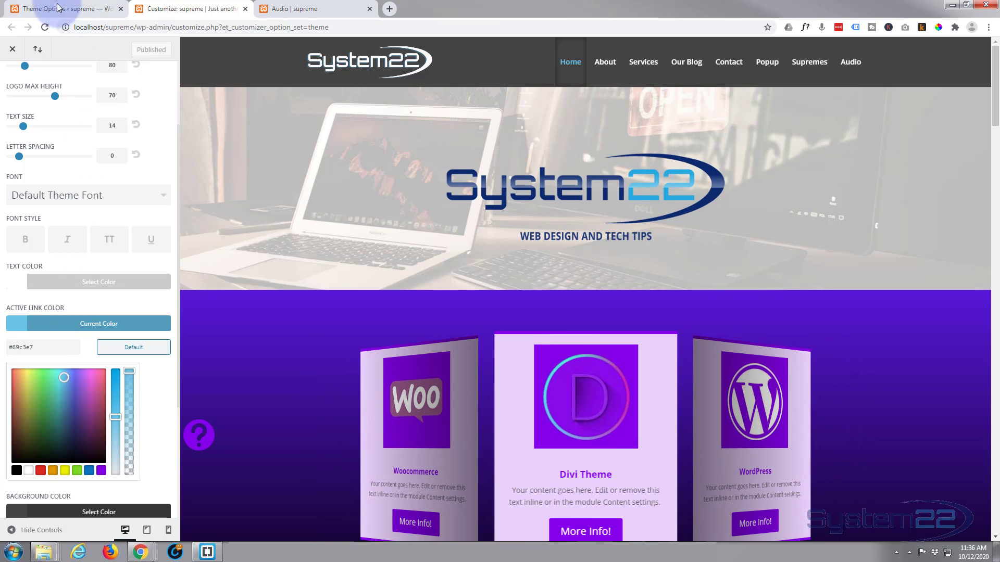
pyautogui.scroll(3, 43, 108)
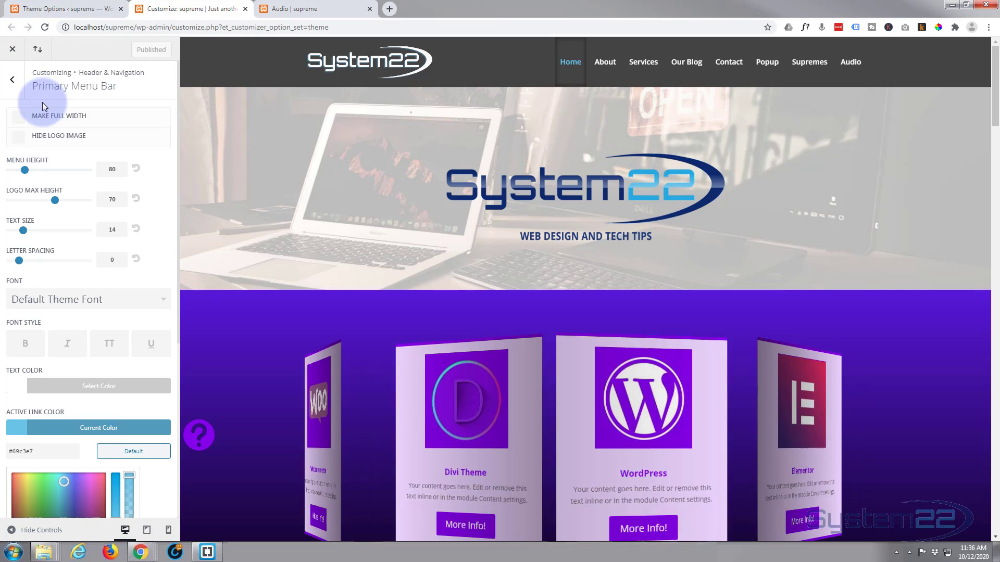
pyautogui.click(12, 79)
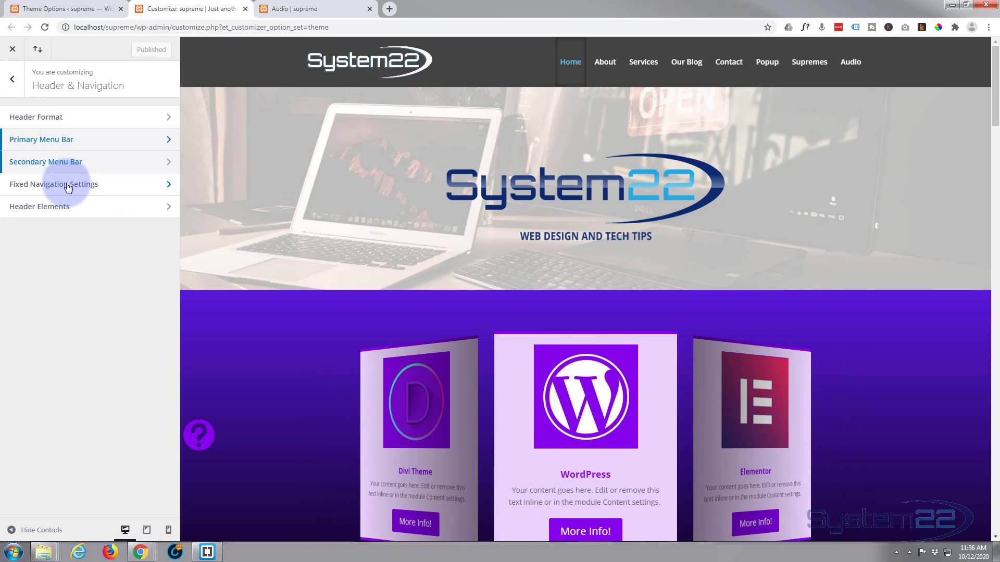
pyautogui.click(69, 184)
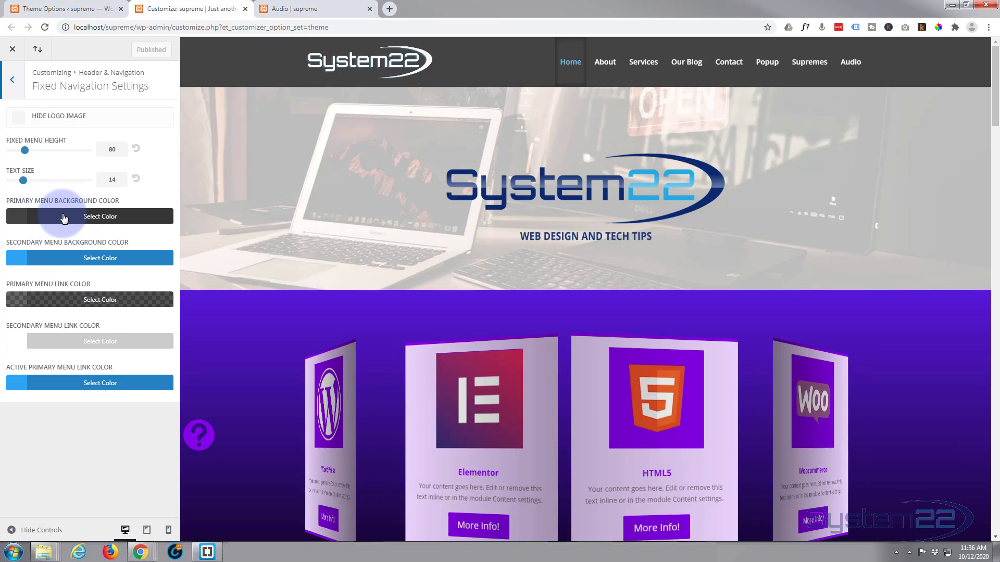
pyautogui.click(291, 8)
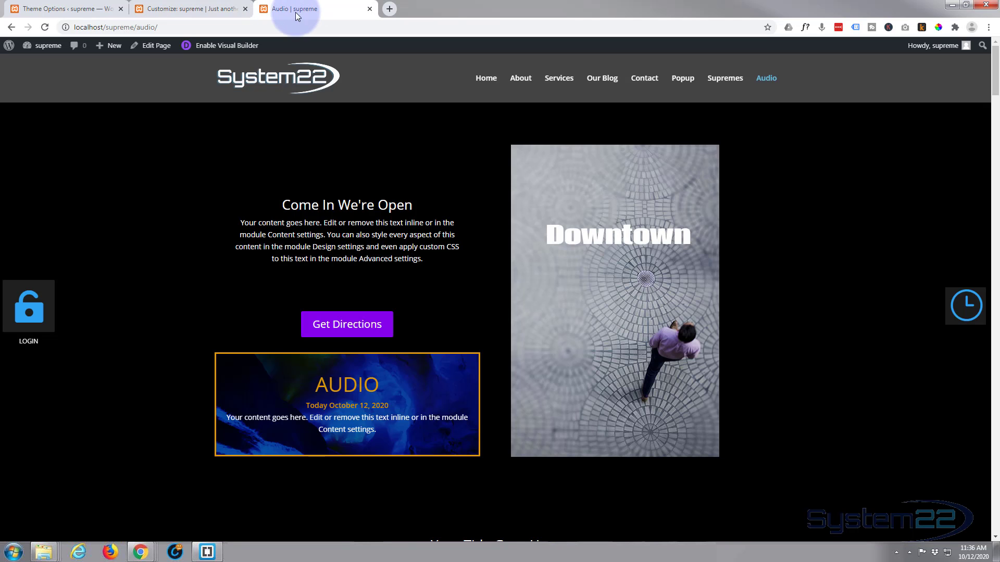
# - Inspect the Home menu item in DevTools and start a padding property in #top-menu li
pyautogui.rightClick(483, 79)
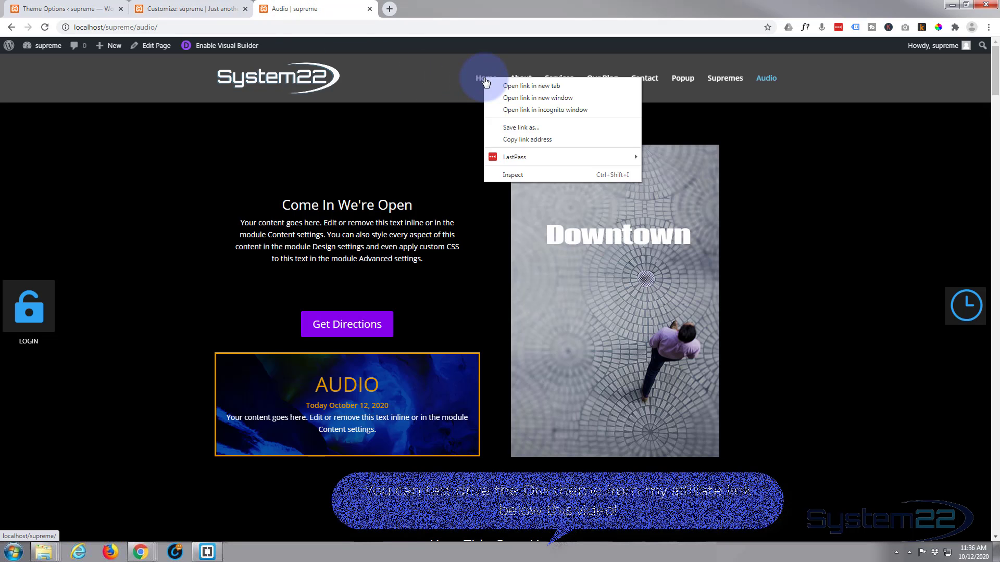
pyautogui.click(530, 176)
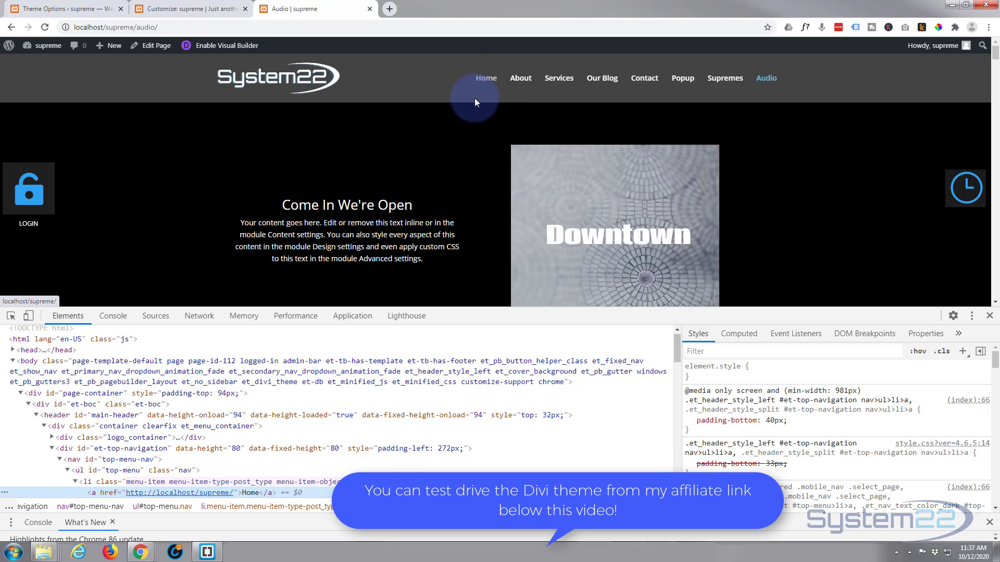
pyautogui.scroll(-1, 164, 463)
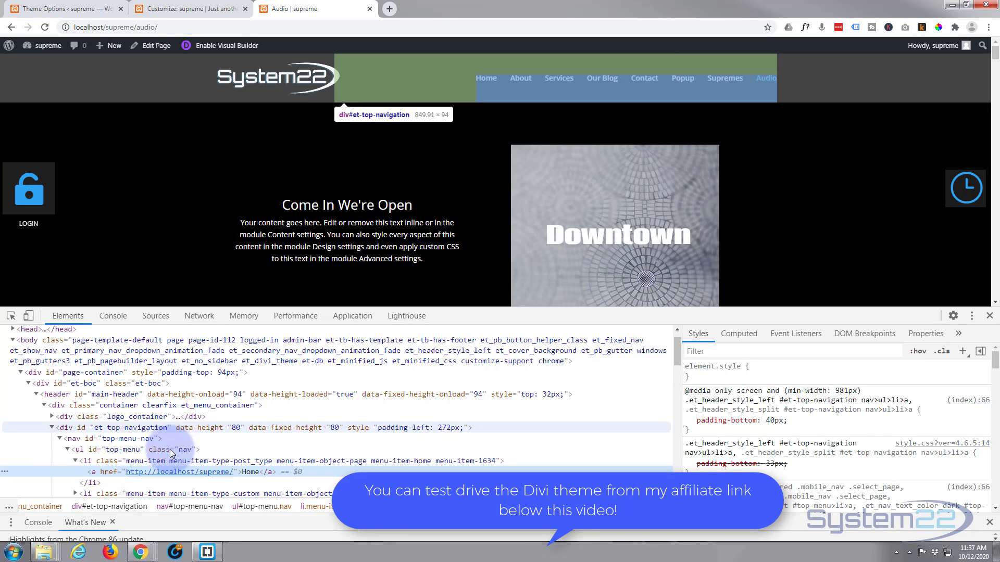
pyautogui.scroll(-1, 170, 453)
pyautogui.click(100, 433)
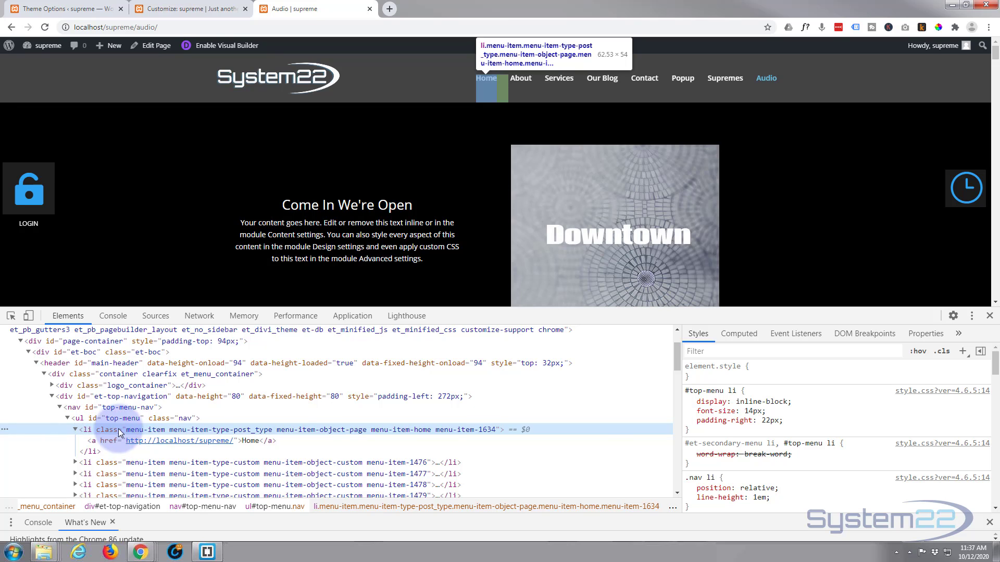
pyautogui.click(745, 390)
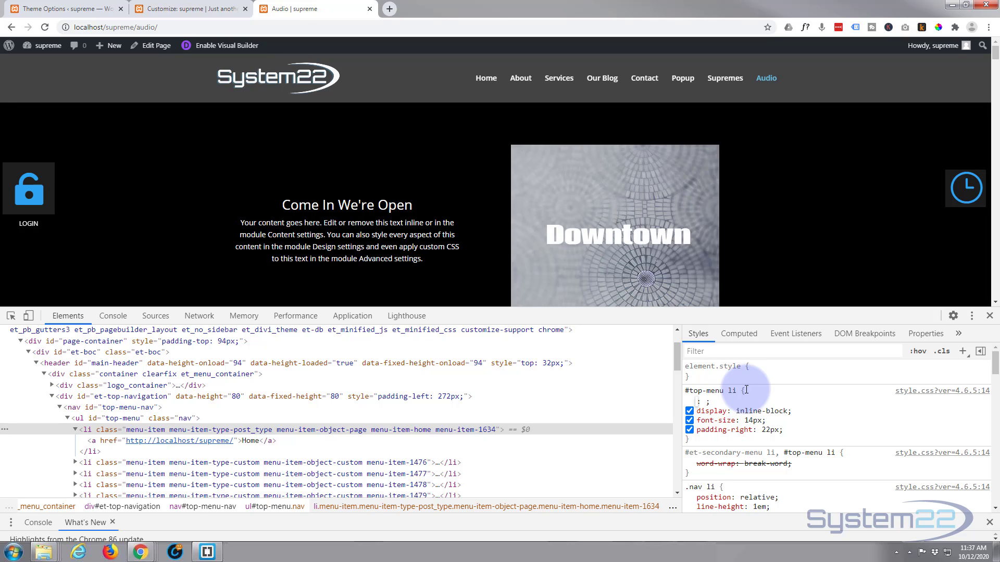
pyautogui.write('padding')
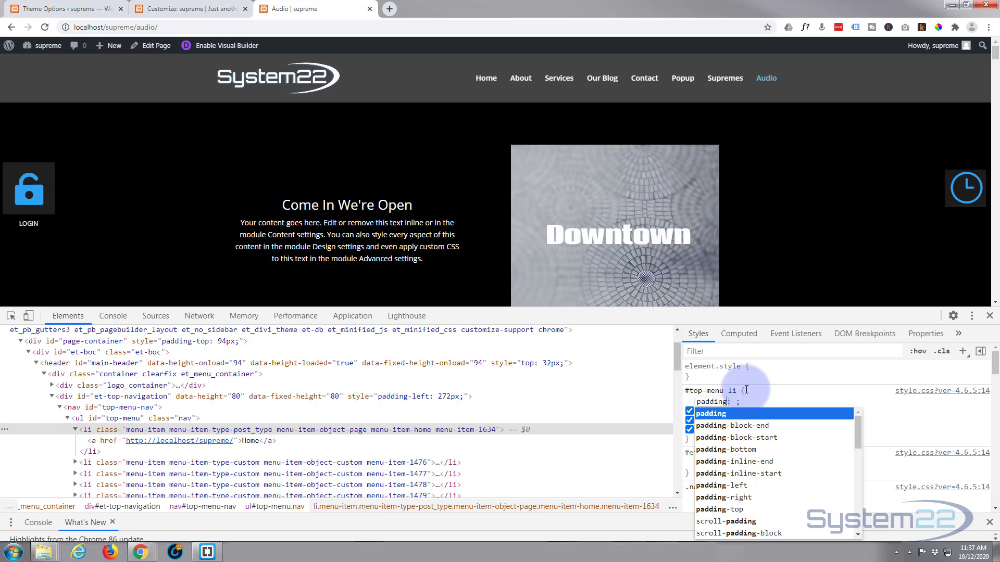
# - Set the #top-menu li padding to 40px 10px 0 10px !important
pyautogui.press('Tab')
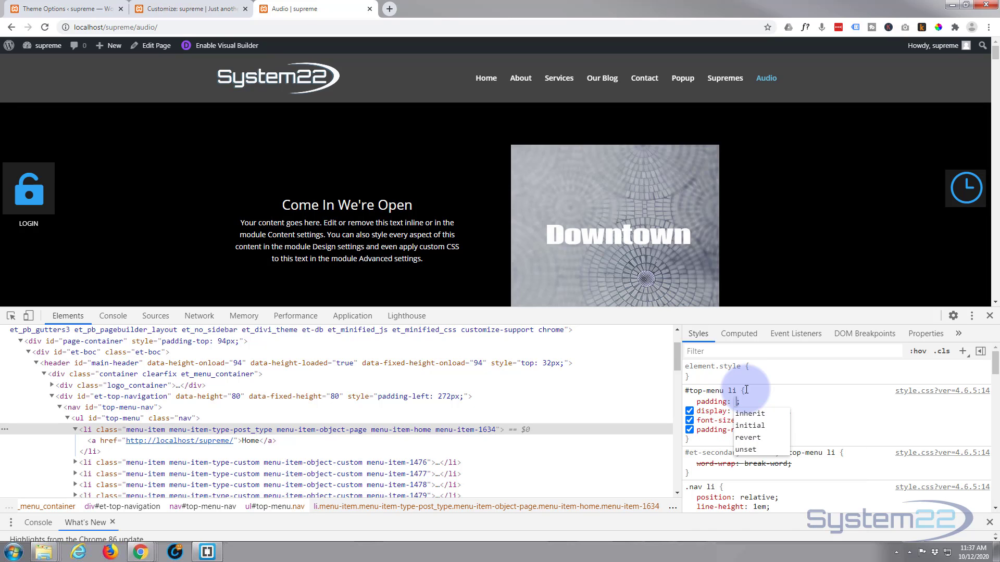
pyautogui.write('40p')
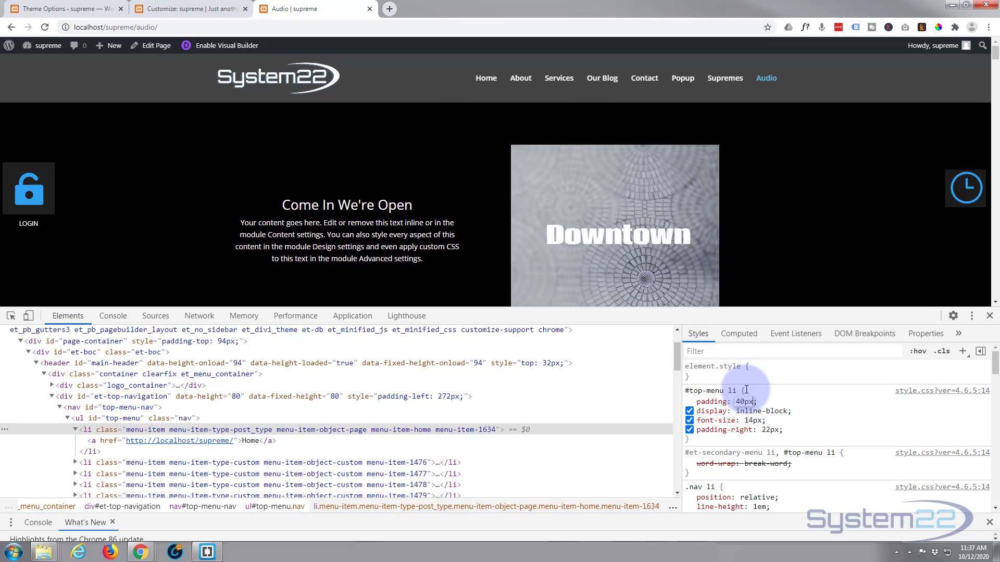
pyautogui.write('x ')
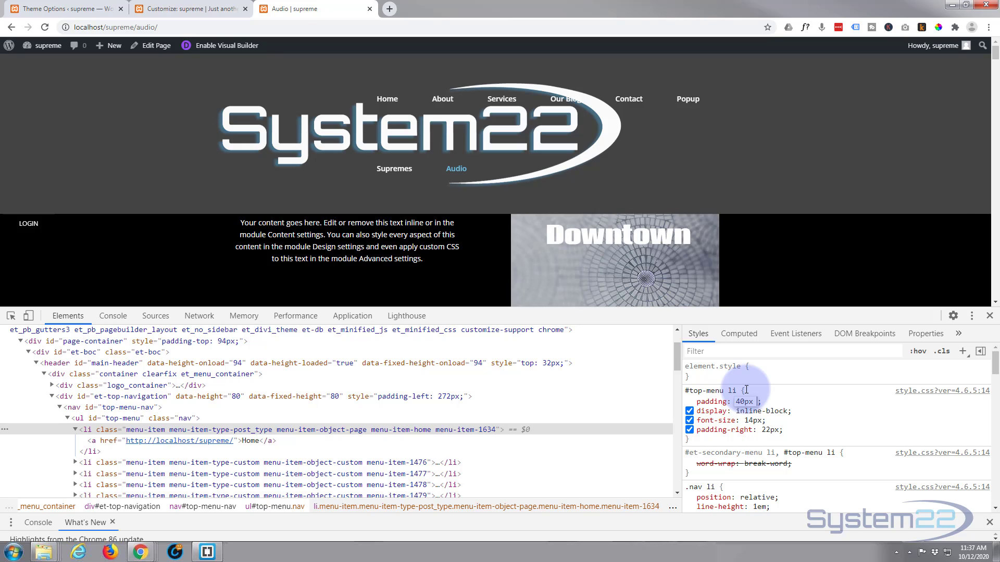
pyautogui.write('10')
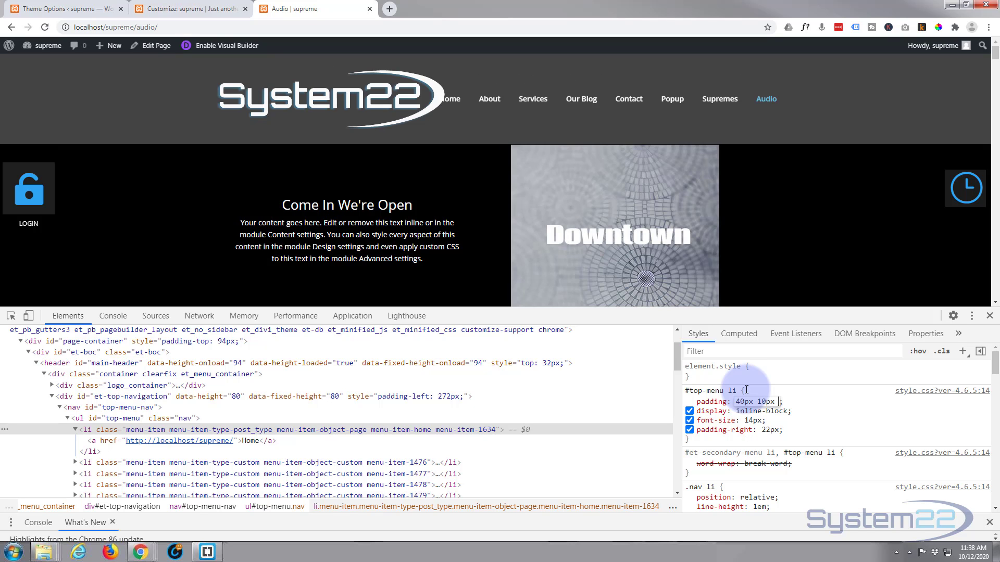
pyautogui.write('0 ')
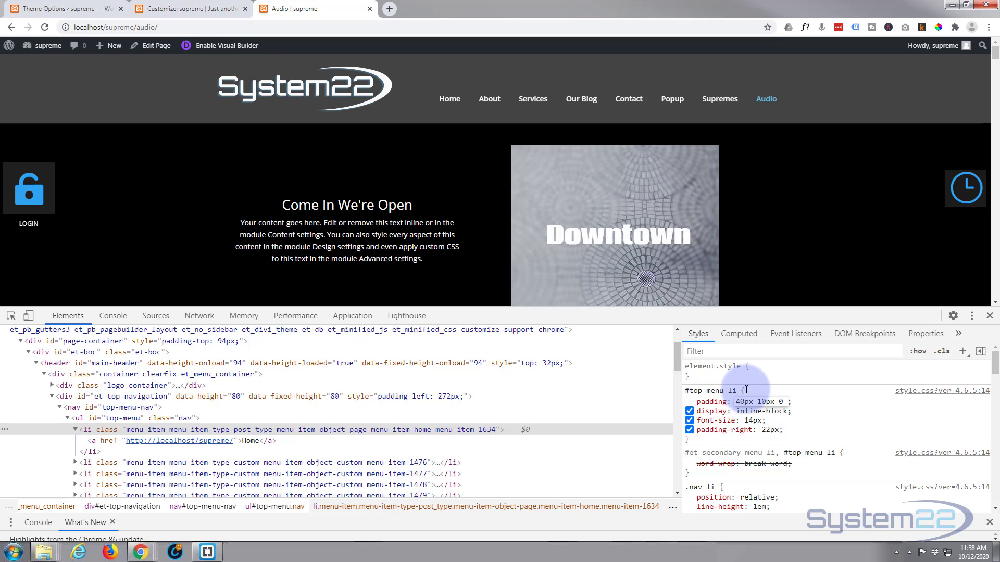
pyautogui.write('10px')
pyautogui.write('!important')
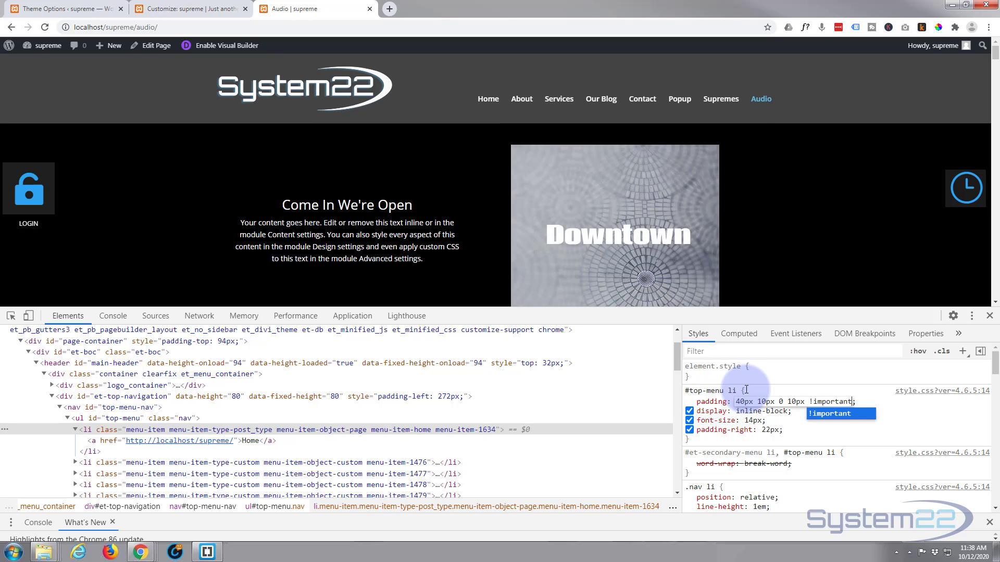
pyautogui.press('Tab')
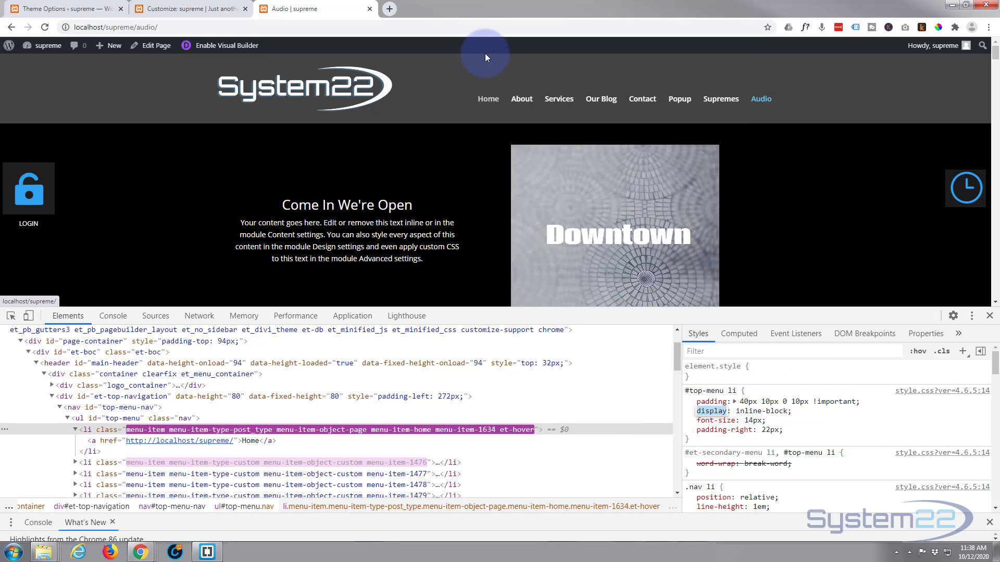
# - Add margin-top: -40px to the #top-menu li rule and select the whole rule
pyautogui.click(861, 403)
pyautogui.click(861, 403)
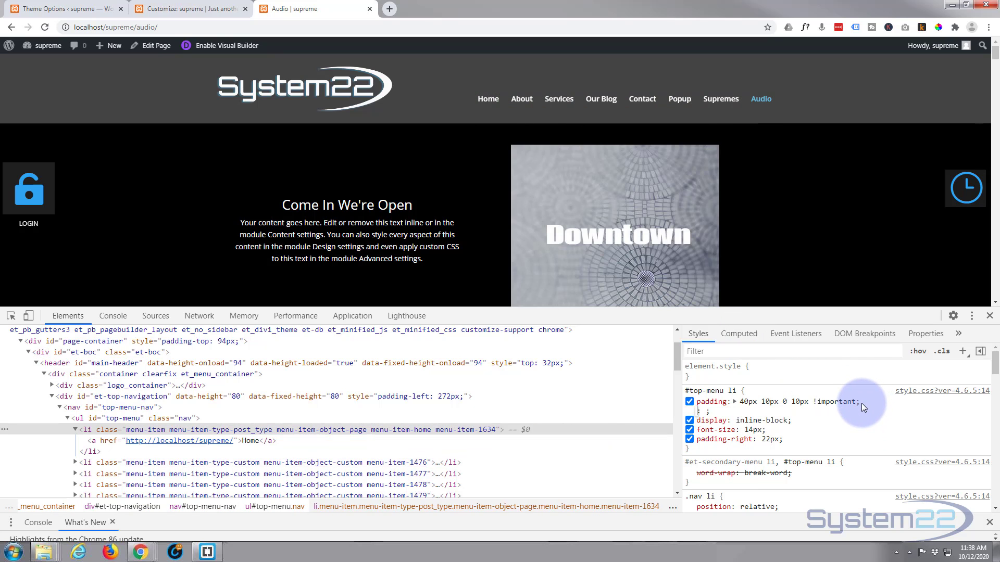
pyautogui.write('mar')
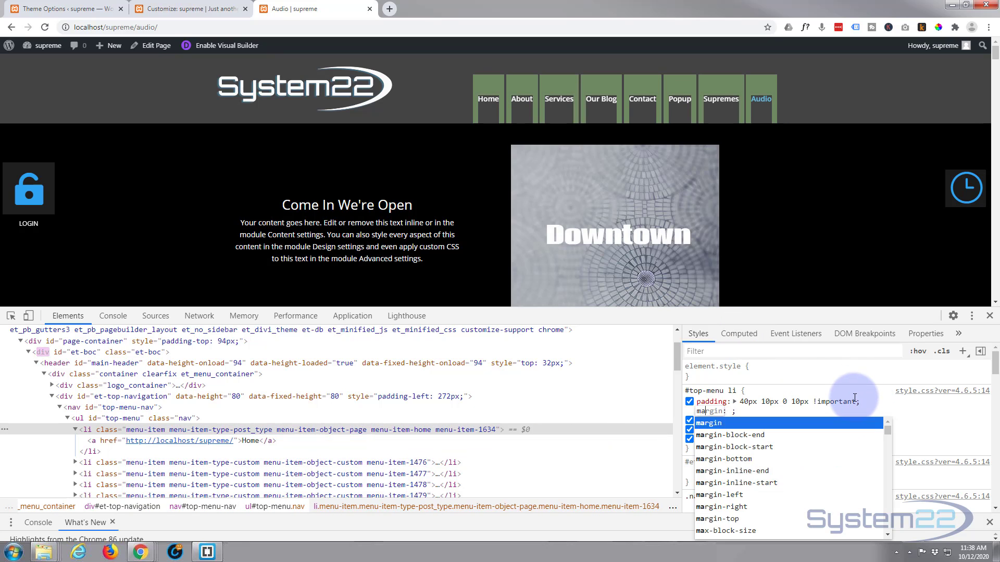
pyautogui.write('gin')
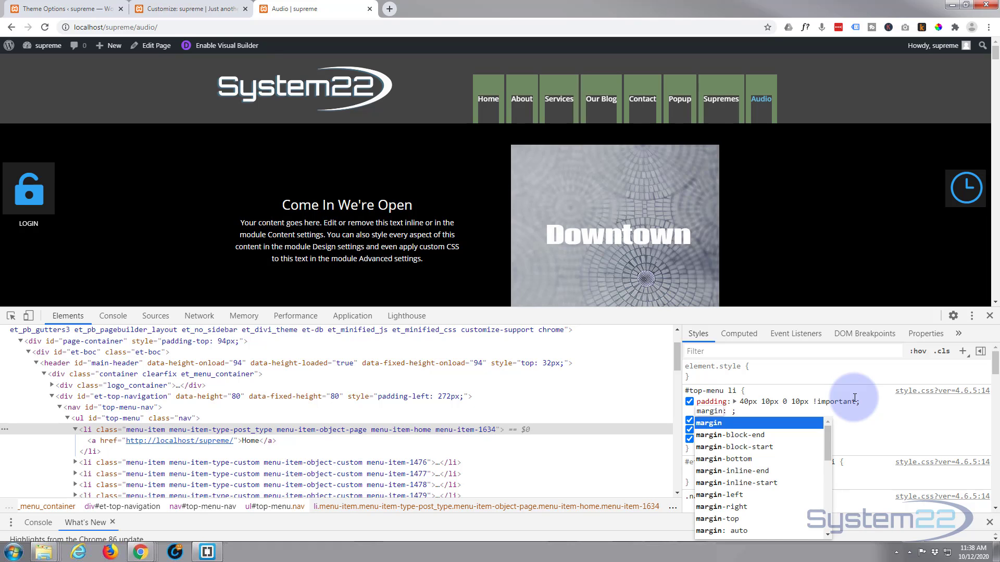
pyautogui.write('-top')
pyautogui.press('Tab')
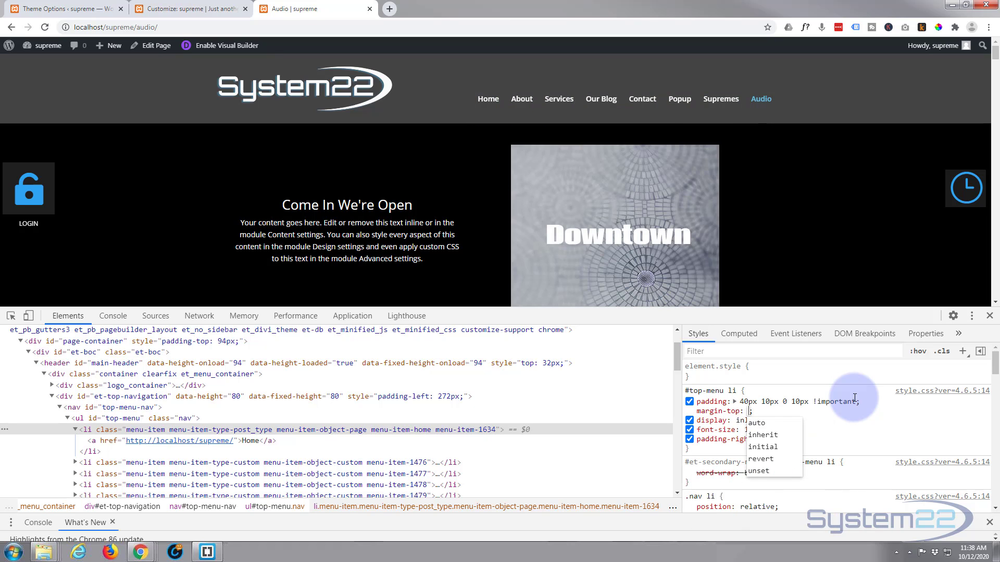
pyautogui.write('-40')
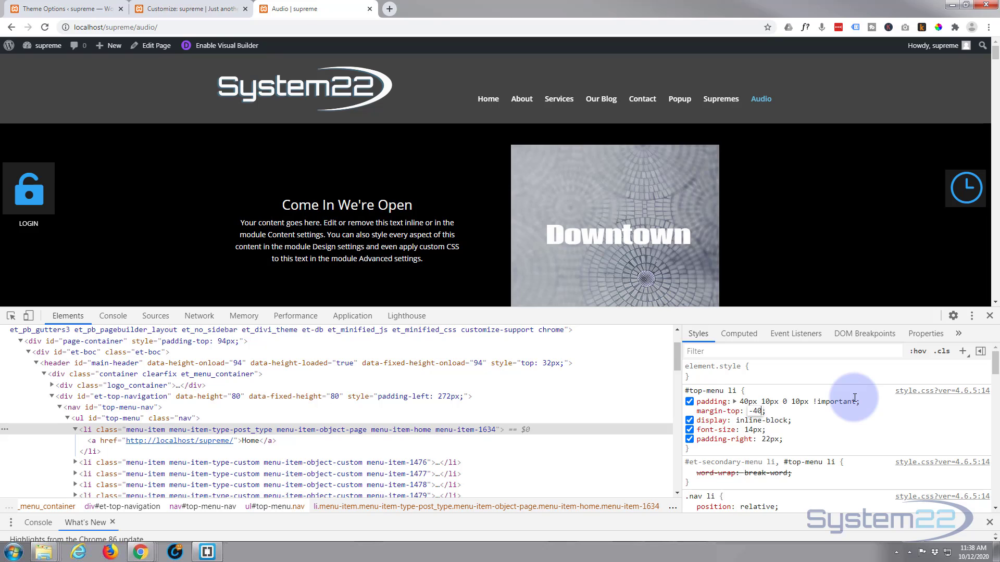
pyautogui.write('px')
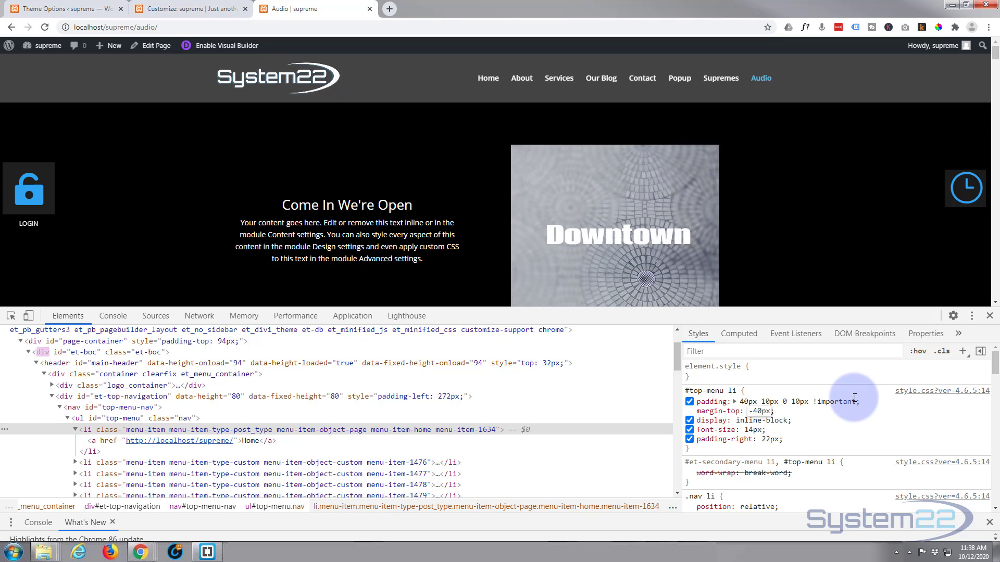
pyautogui.press('Tab')
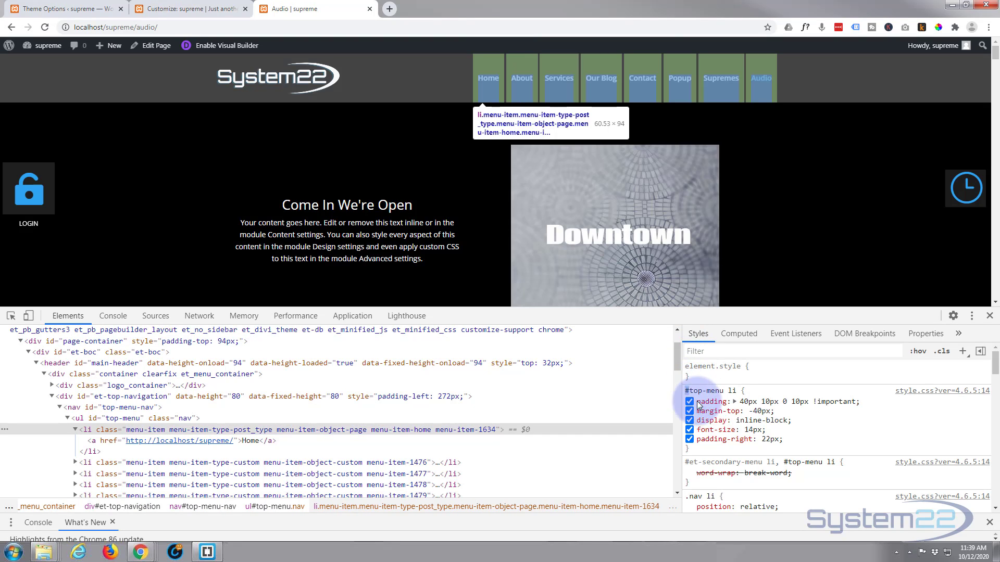
pyautogui.moveTo(686, 390); pyautogui.dragTo(708, 448)
pyautogui.hotkey('ctrl', 'c')
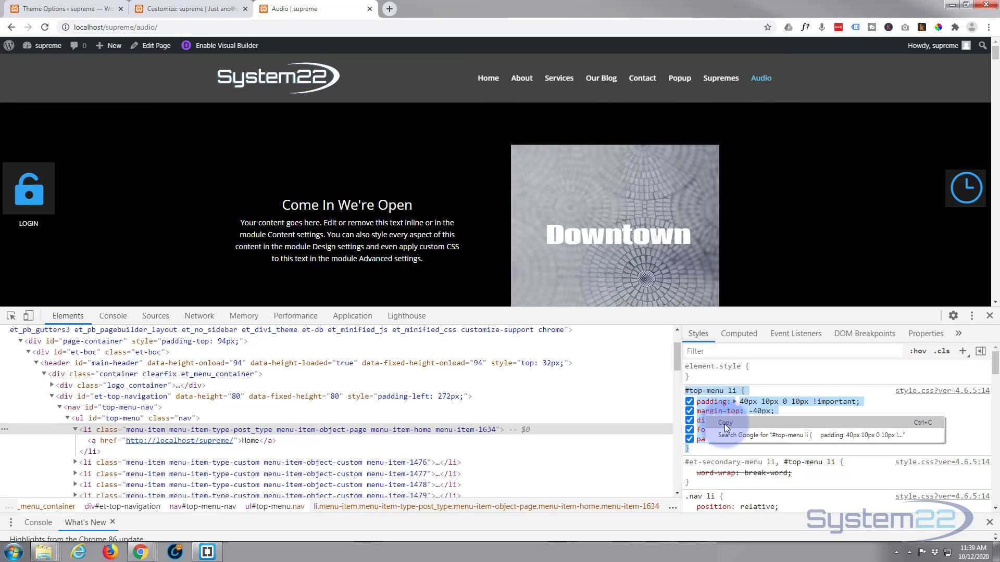
# - Copy the #top-menu li rule and switch back to the Divi Theme Options page
pyautogui.click(46, 9)
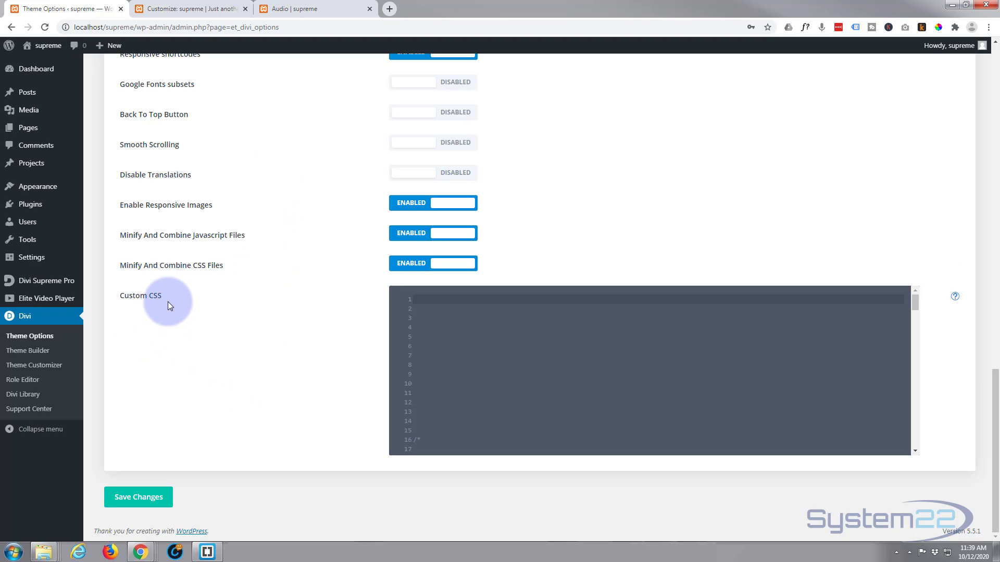
pyautogui.click(189, 9)
pyautogui.click(12, 82)
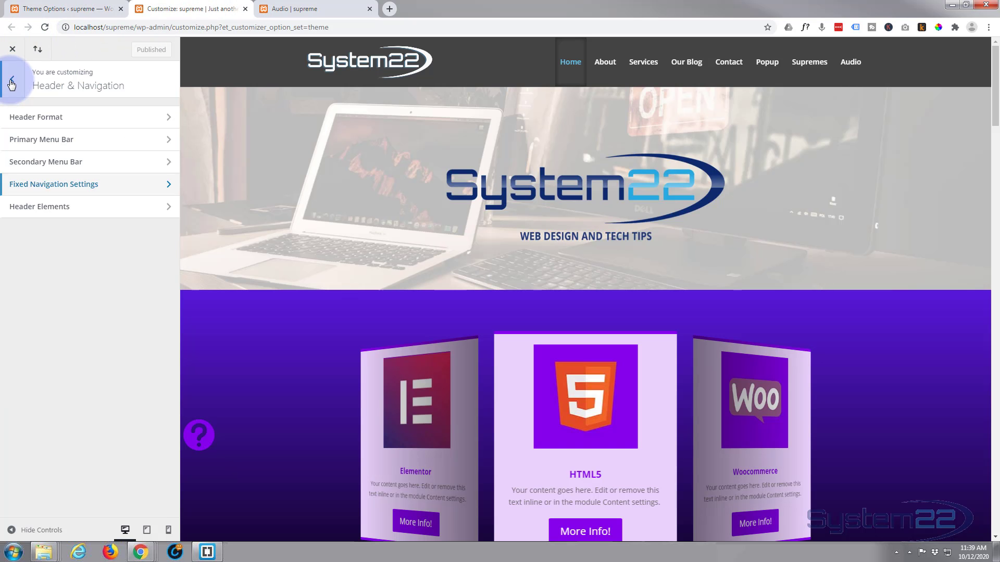
pyautogui.click(10, 79)
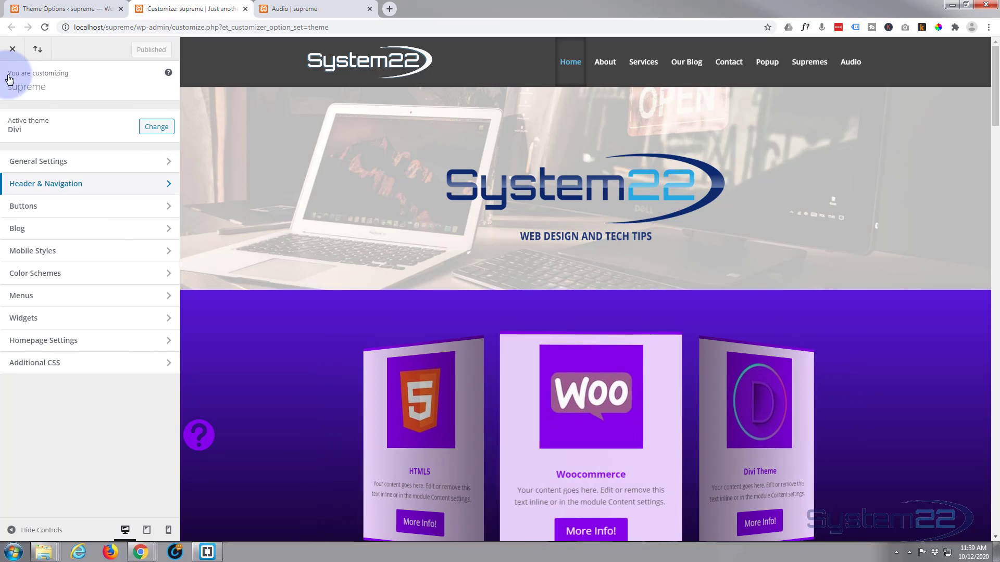
pyautogui.click(78, 363)
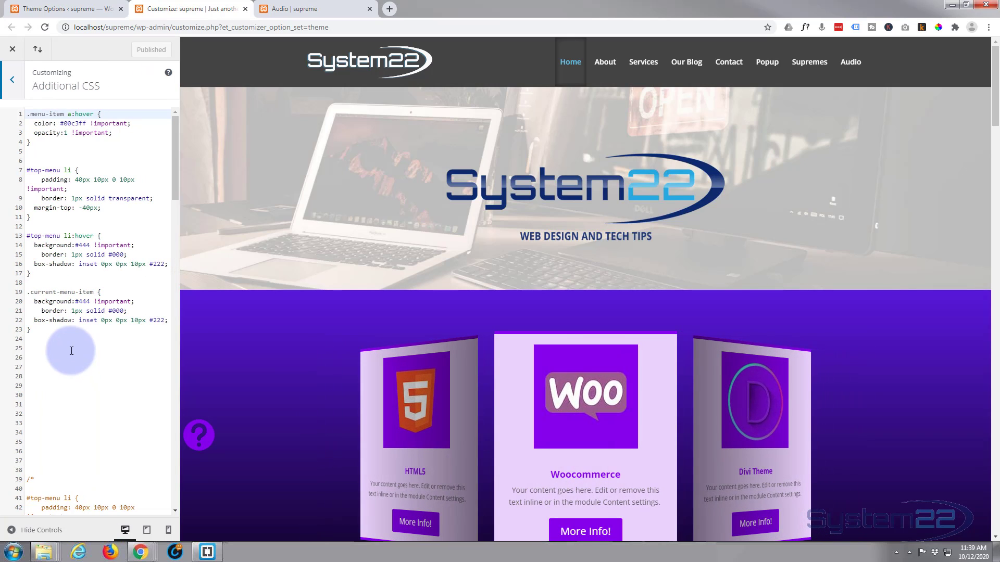
pyautogui.click(14, 82)
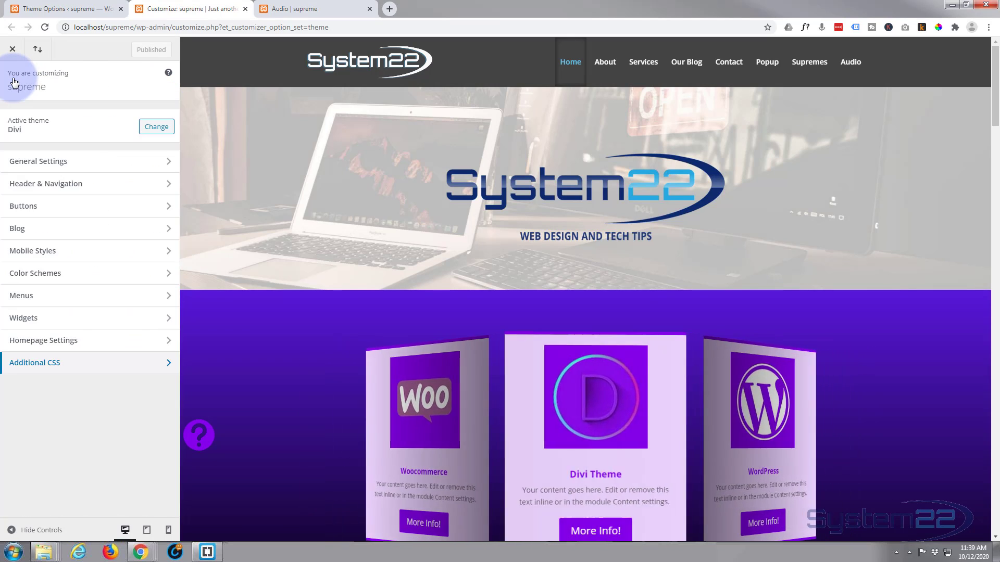
pyautogui.click(30, 9)
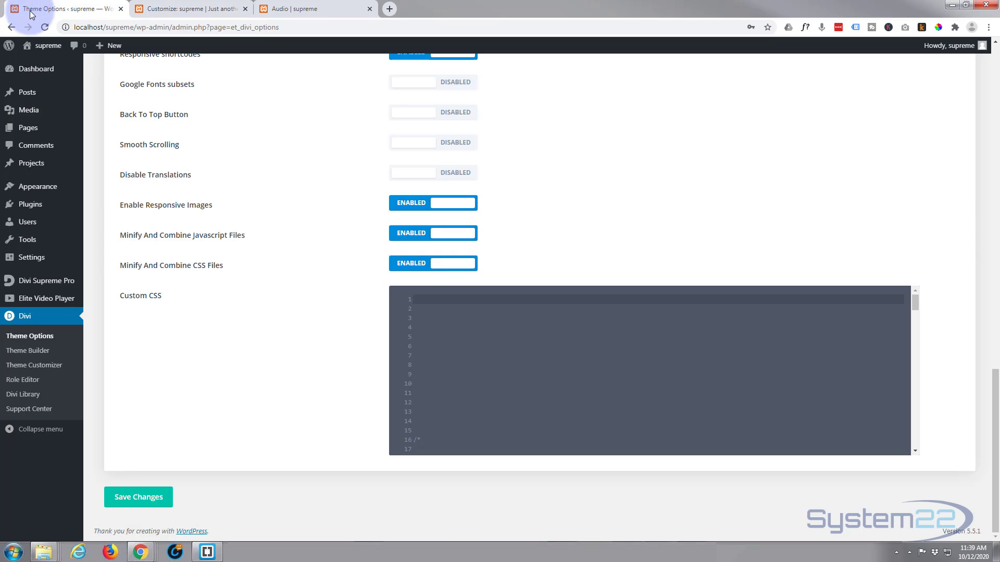
pyautogui.moveTo(52, 187)
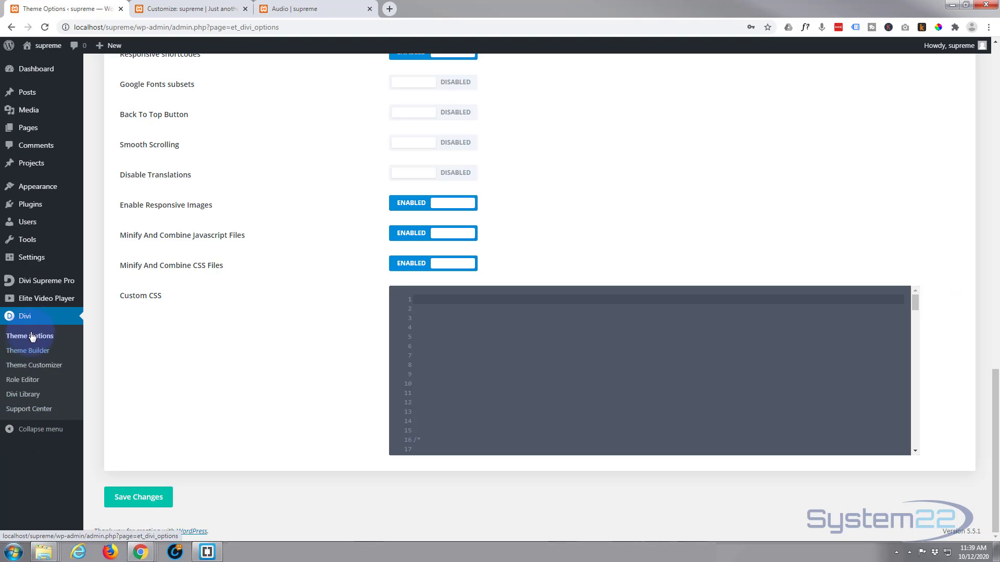
# - Paste the #top-menu li rule into Custom CSS, deleting the display, font-size and padding-right lines
pyautogui.click(425, 298)
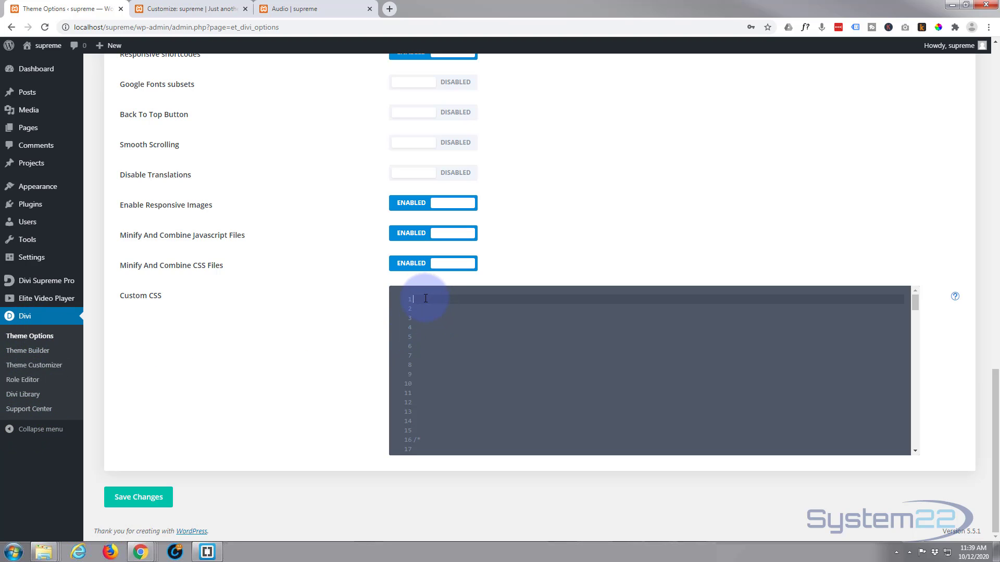
pyautogui.hotkey('ctrl', 'v')
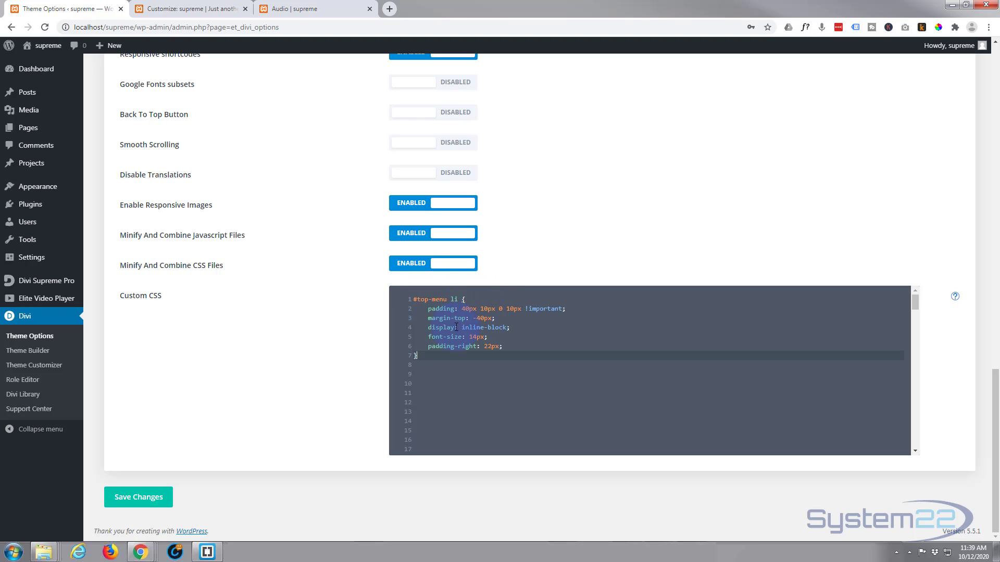
pyautogui.click(525, 330)
pyautogui.moveTo(525, 332); pyautogui.dragTo(518, 349)
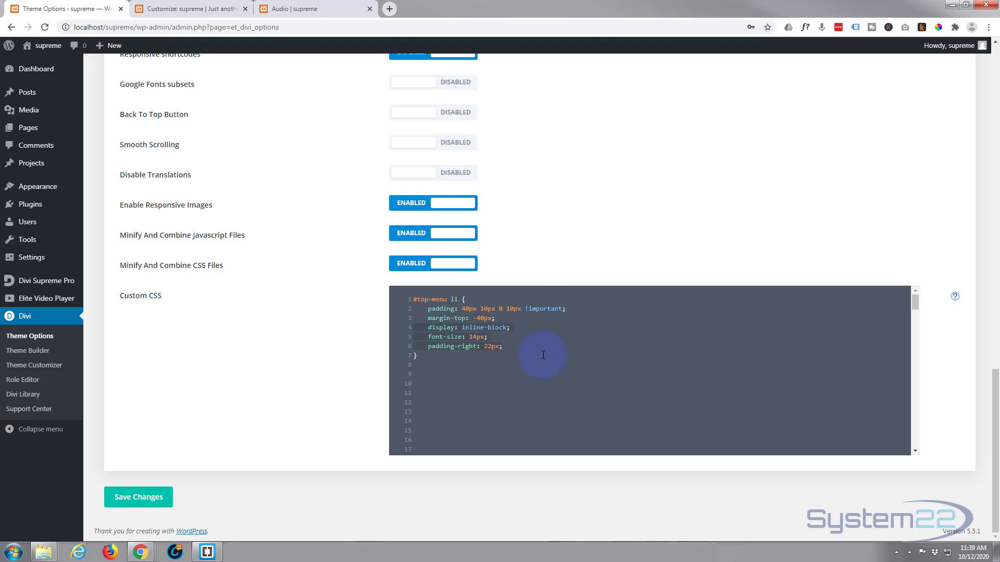
pyautogui.press('BackSpace')
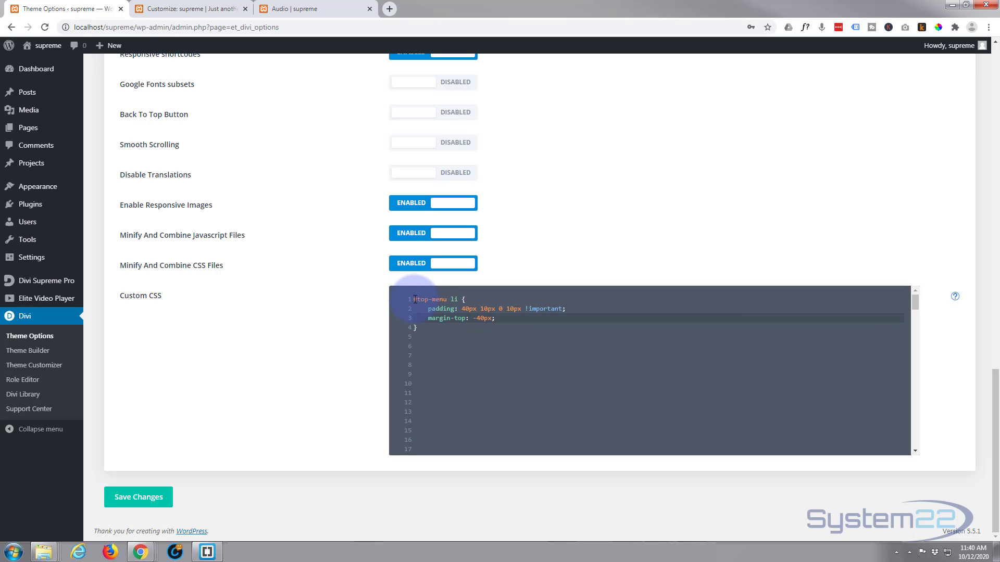
# - Duplicate the trimmed #top-menu li rule directly below the first
pyautogui.moveTo(415, 300); pyautogui.dragTo(434, 334)
pyautogui.hotkey('ctrl', 'c')
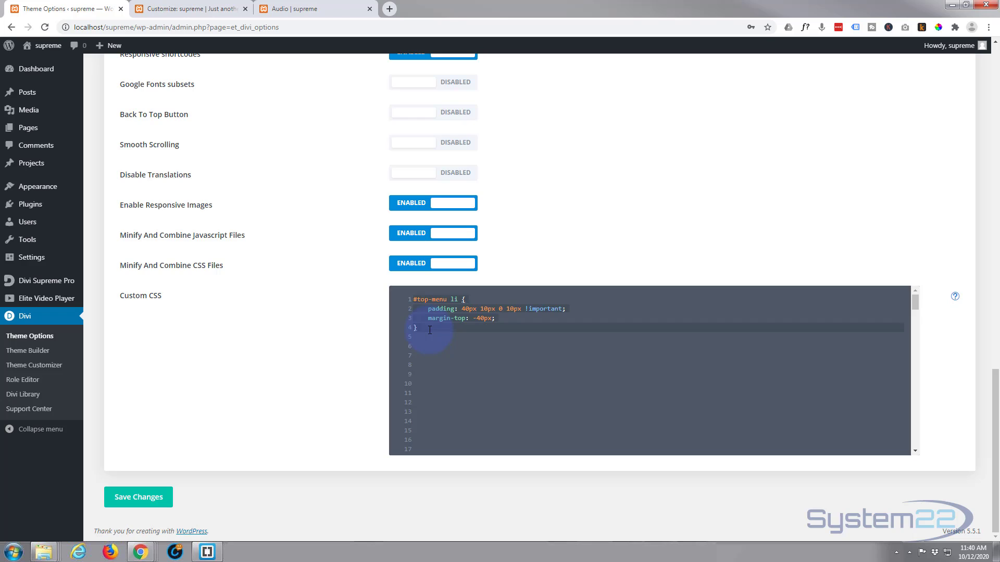
pyautogui.press('Down')
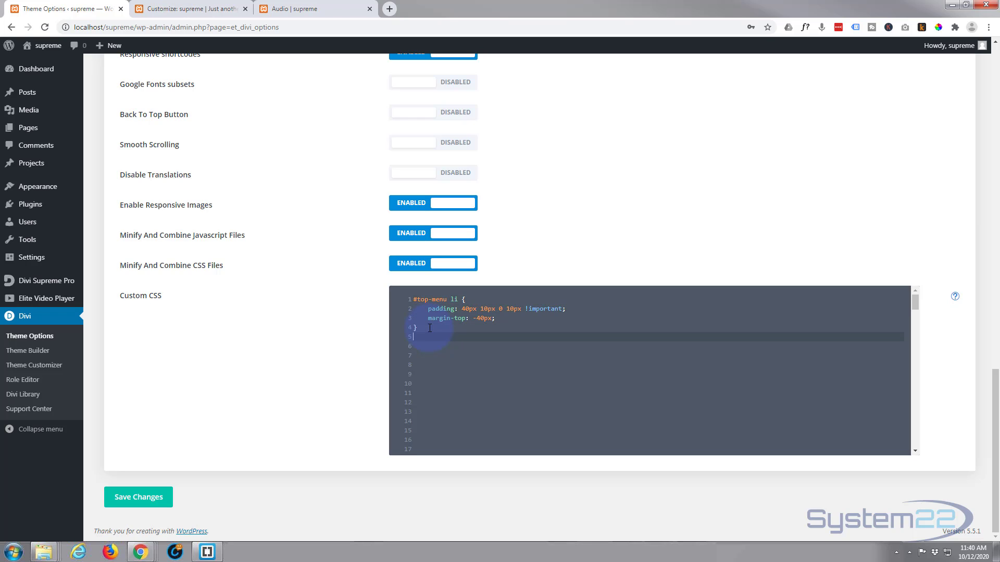
pyautogui.press('Return')
pyautogui.hotkey('ctrl', 'v')
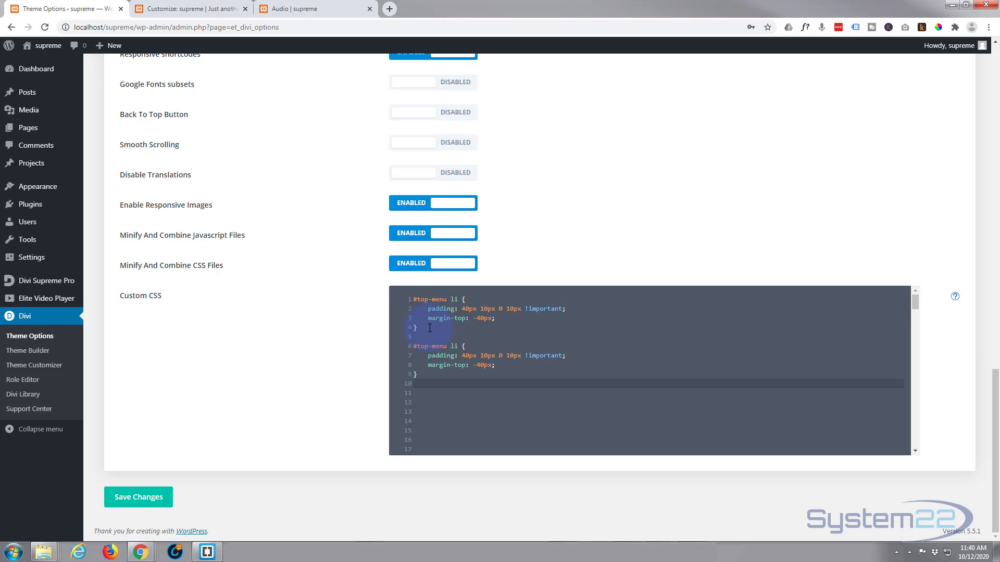
# - Append ':hover' to the second rule's selector, making it #top-menu li:hover
pyautogui.click(457, 345)
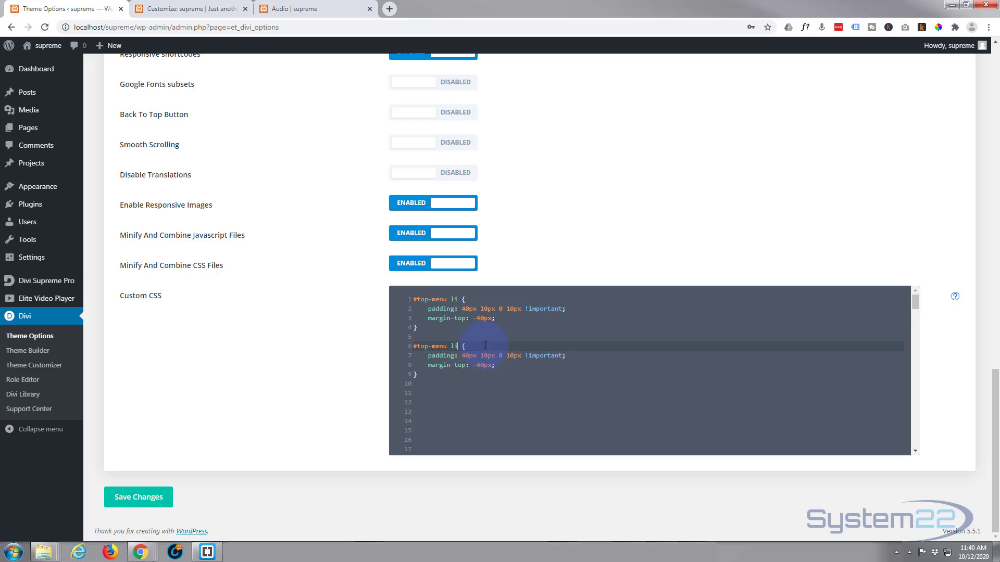
pyautogui.write(':')
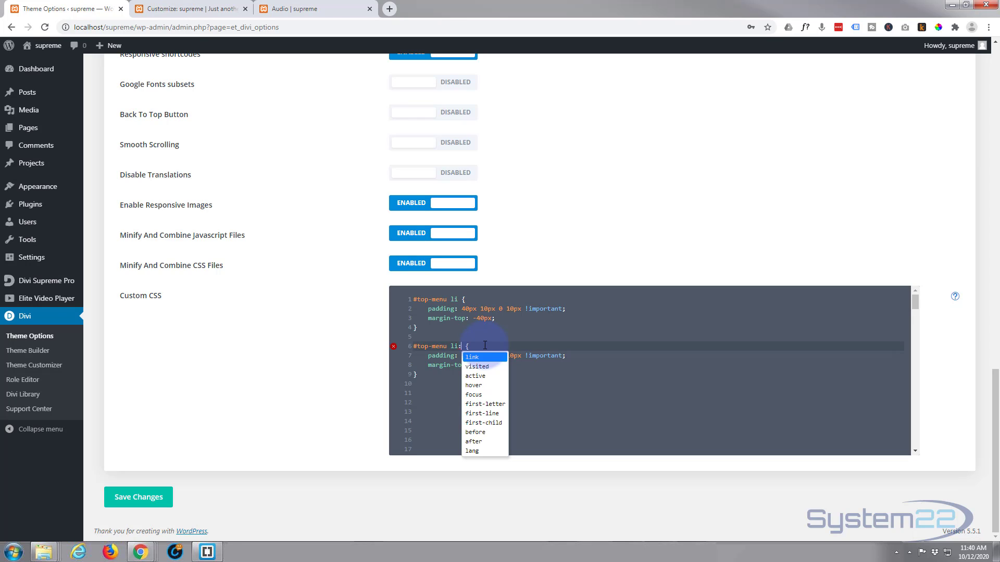
pyautogui.write('hover')
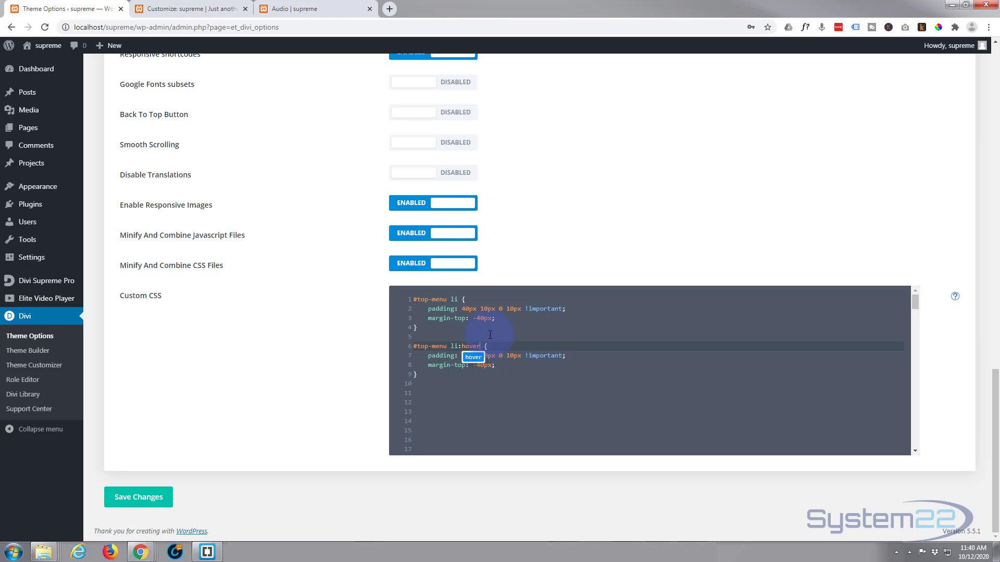
pyautogui.click(525, 339)
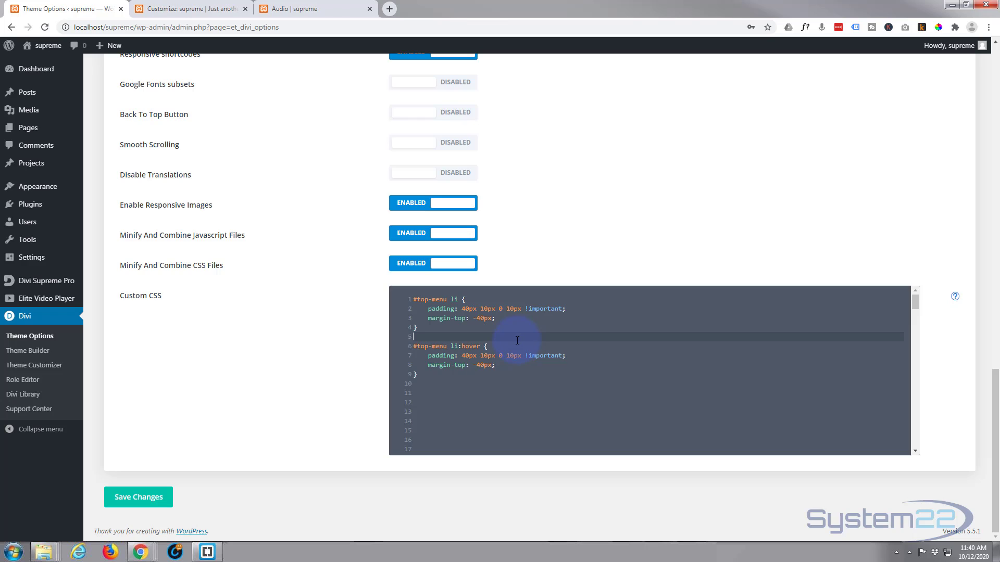
pyautogui.click(490, 346)
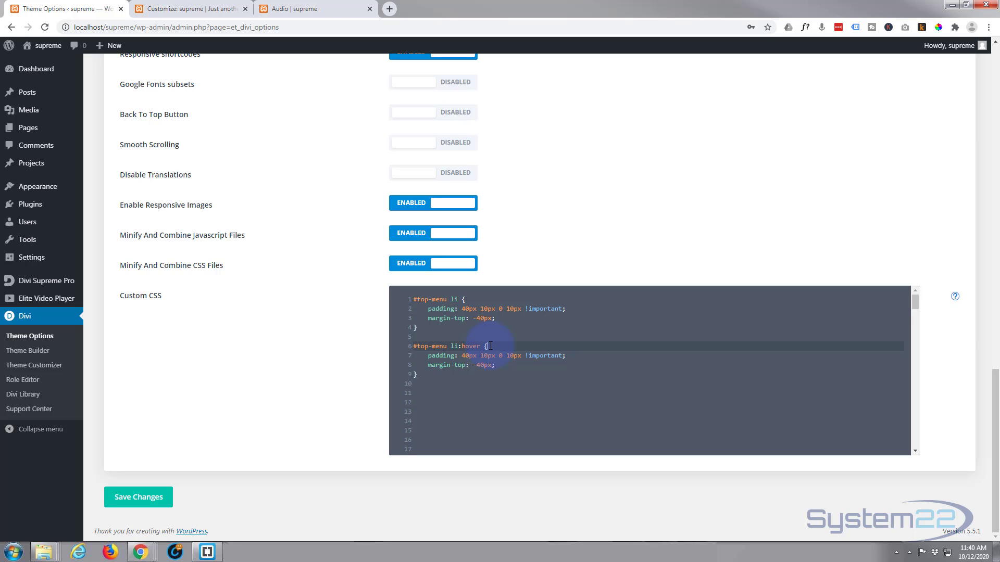